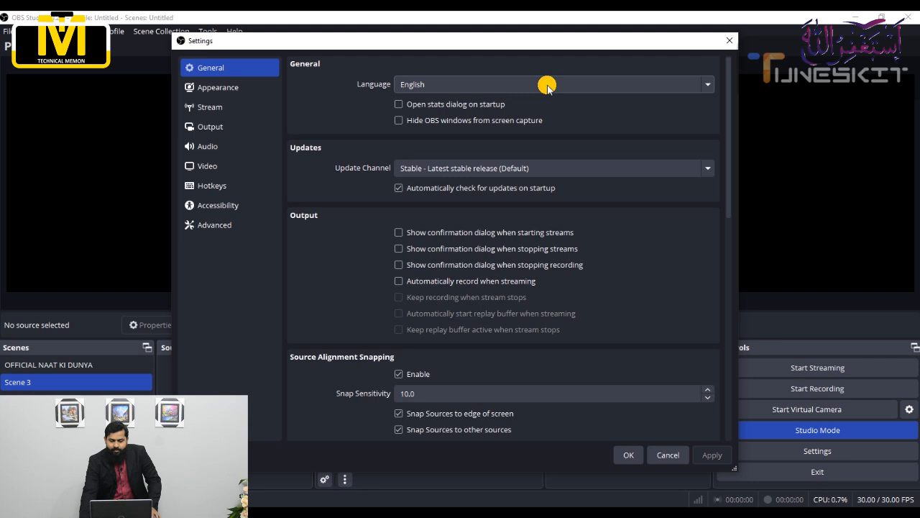
Step: Review the update channel choices in the general settings and the theme and style choices in the appearance settings
{"action": "left_click", "coordinate": [556, 166]}
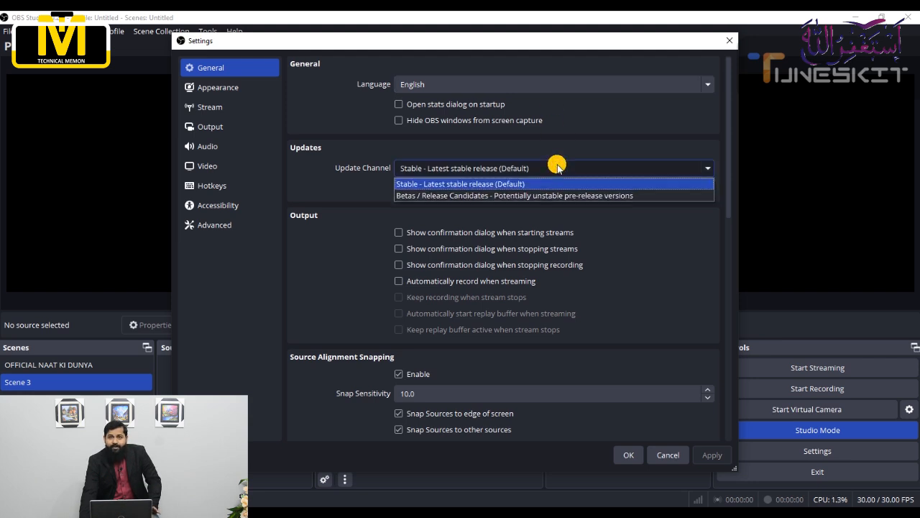
{"action": "left_click", "coordinate": [557, 166]}
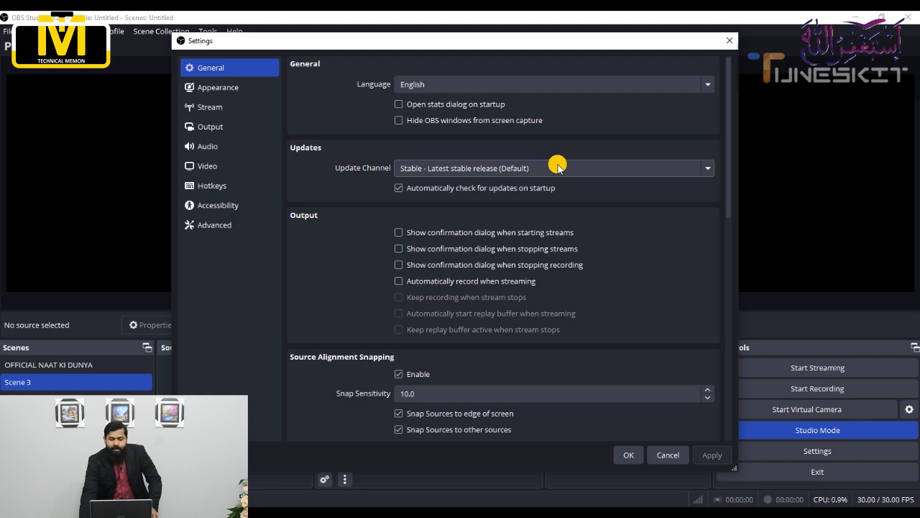
{"action": "left_click", "coordinate": [248, 106]}
{"action": "left_click", "coordinate": [251, 87]}
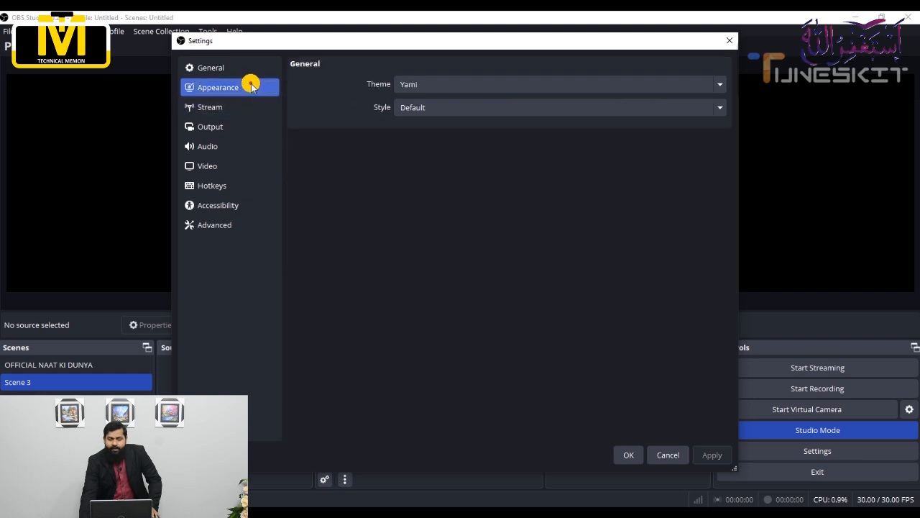
{"action": "left_click", "coordinate": [450, 84]}
{"action": "left_click", "coordinate": [450, 84]}
{"action": "left_click", "coordinate": [448, 108]}
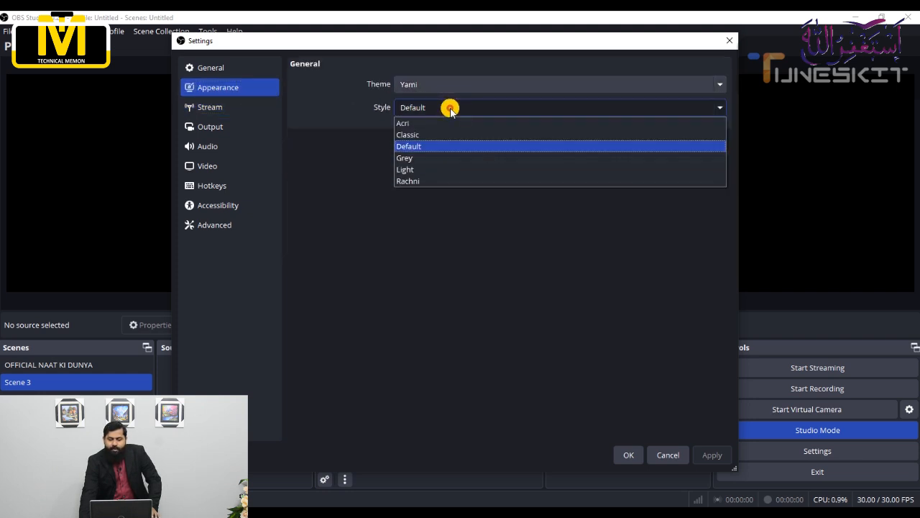
{"action": "left_click", "coordinate": [448, 108]}
Step: Examine the stream settings, viewing the full list of streaming services and the server choices for Facebook Live
{"action": "left_click", "coordinate": [240, 107]}
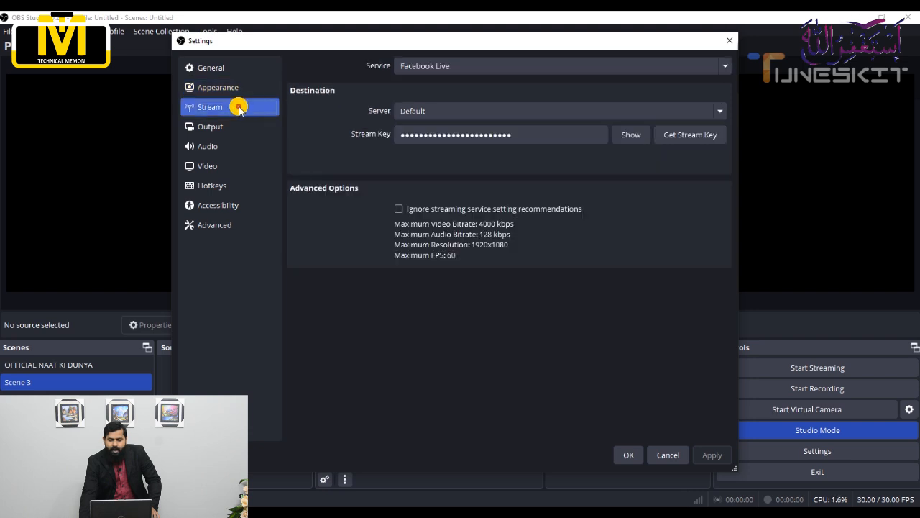
{"action": "left_click", "coordinate": [491, 67]}
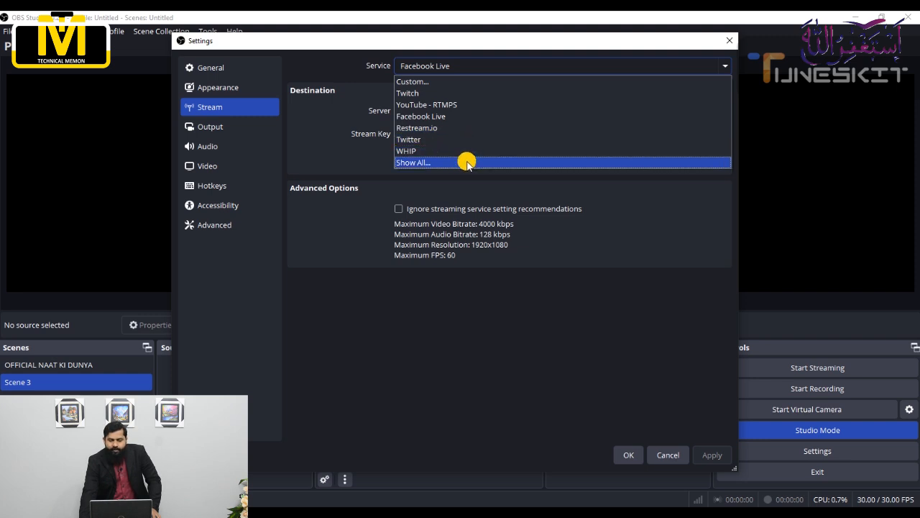
{"action": "left_click", "coordinate": [467, 163]}
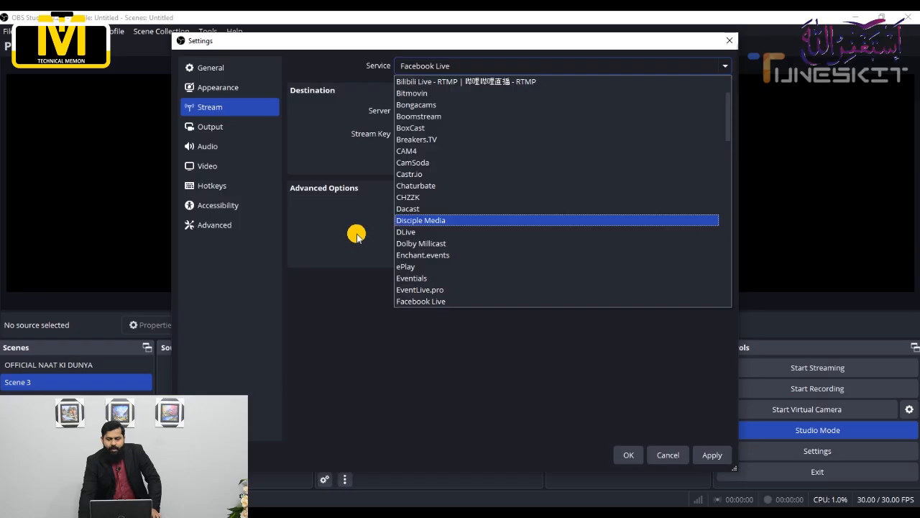
{"action": "left_click", "coordinate": [354, 232]}
{"action": "left_click", "coordinate": [451, 112]}
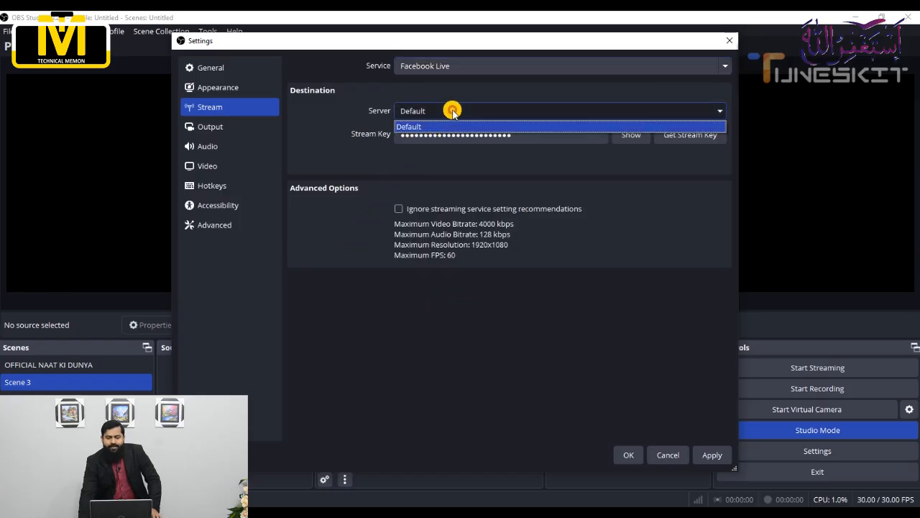
{"action": "left_click", "coordinate": [452, 111]}
{"action": "left_click", "coordinate": [501, 131]}
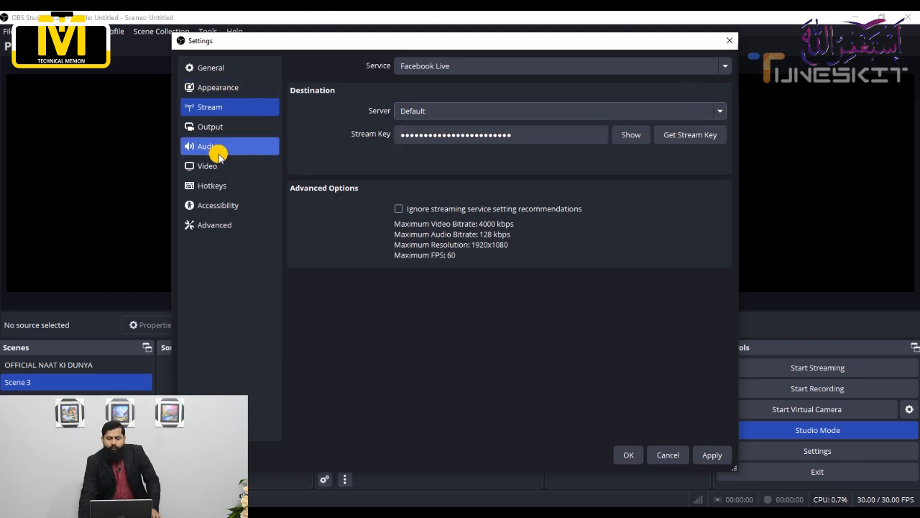
Step: Compare the Advanced output mode with the Simple one in the output settings, ending on Simple
{"action": "left_click", "coordinate": [230, 125]}
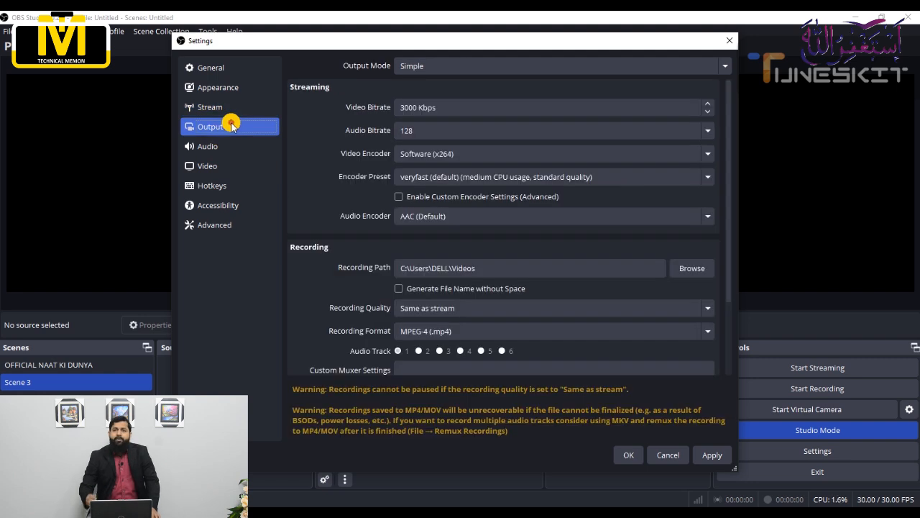
{"action": "left_click", "coordinate": [495, 68]}
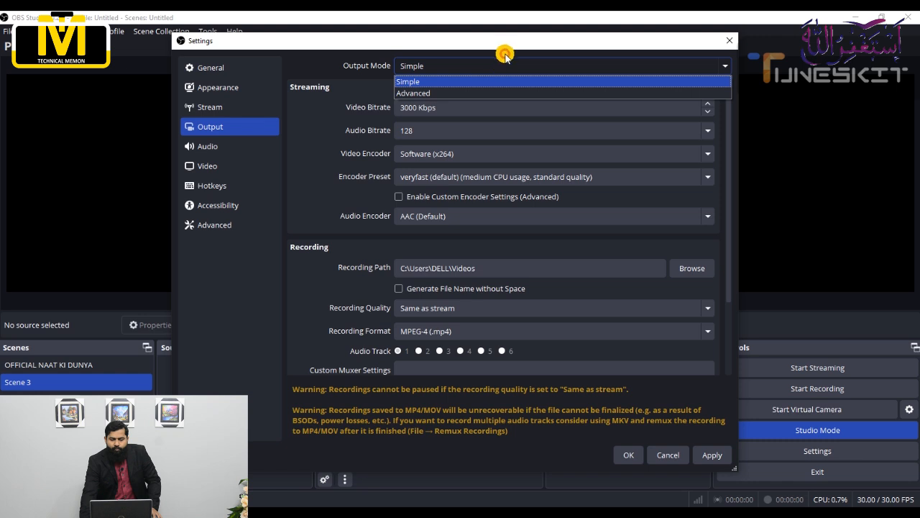
{"action": "left_click", "coordinate": [460, 93]}
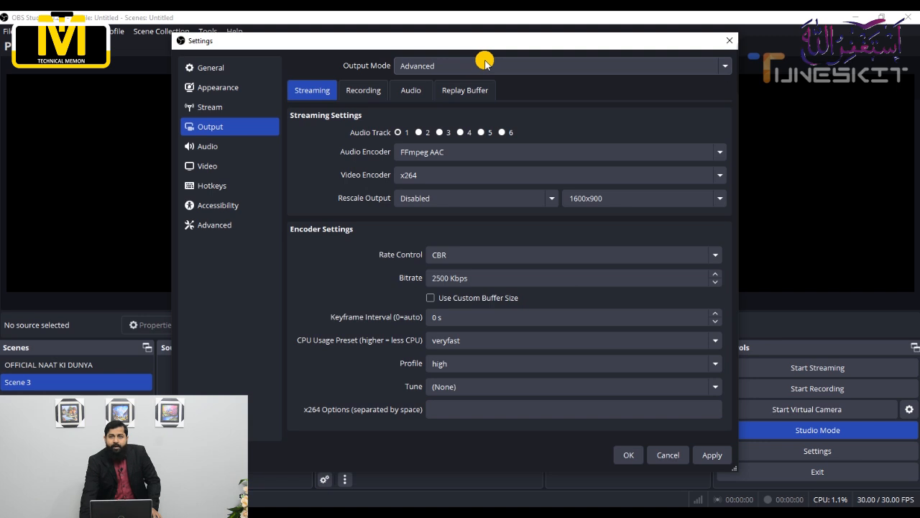
{"action": "left_click", "coordinate": [486, 65]}
{"action": "left_click", "coordinate": [451, 79]}
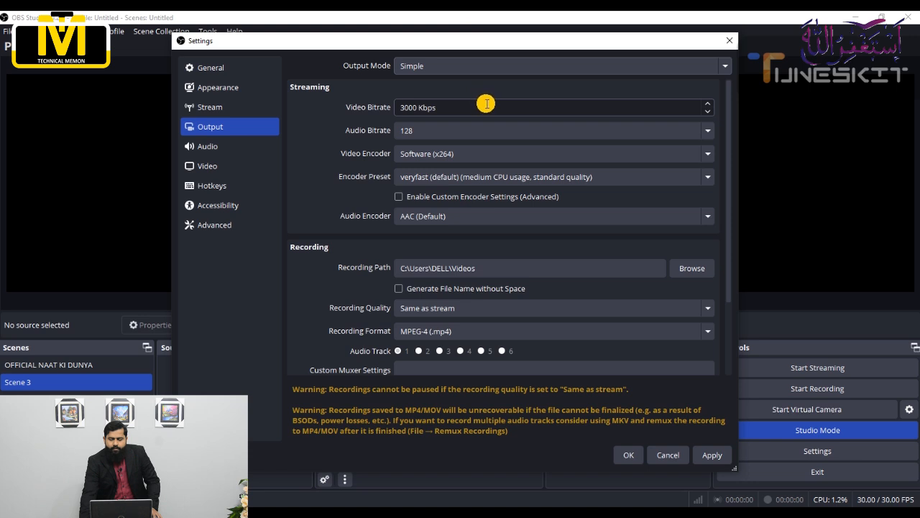
Step: Review the streaming bitrate and encoder options in the output settings, choosing the veryfast (default) encoder preset
{"action": "left_click", "coordinate": [670, 109]}
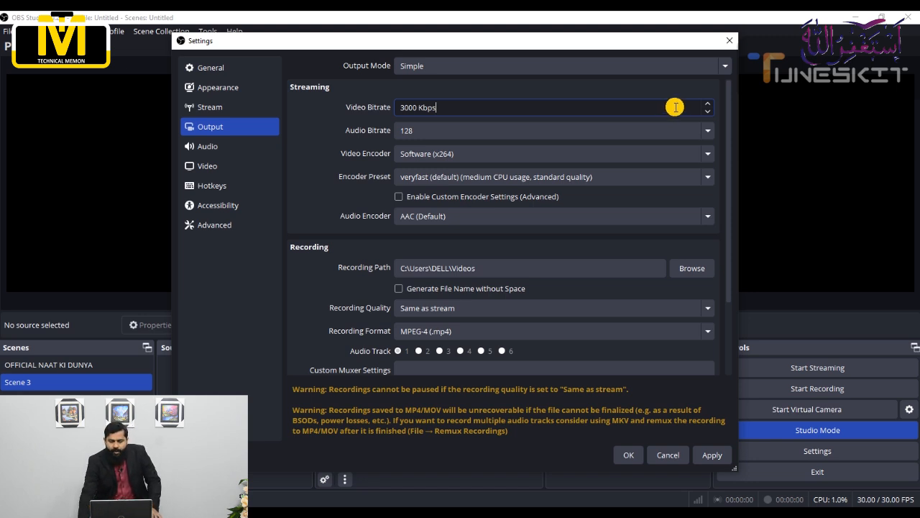
{"action": "left_click", "coordinate": [701, 129]}
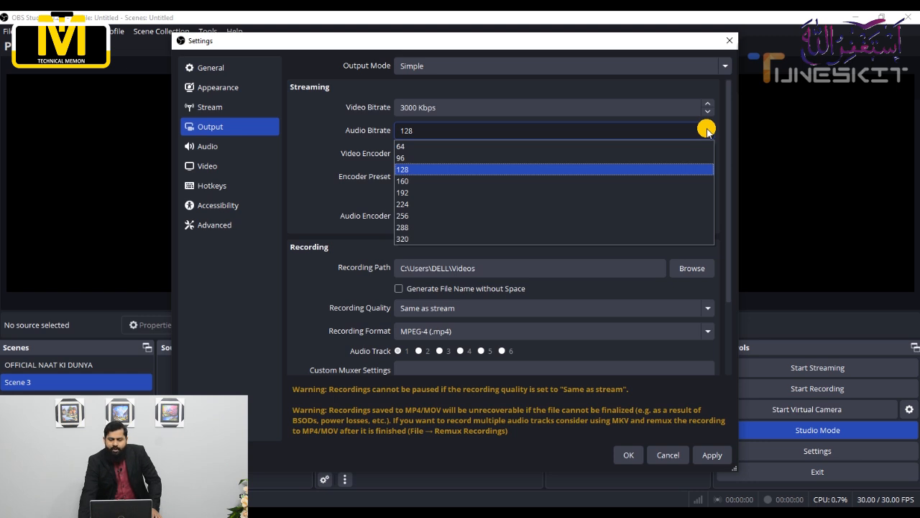
{"action": "left_click", "coordinate": [707, 130]}
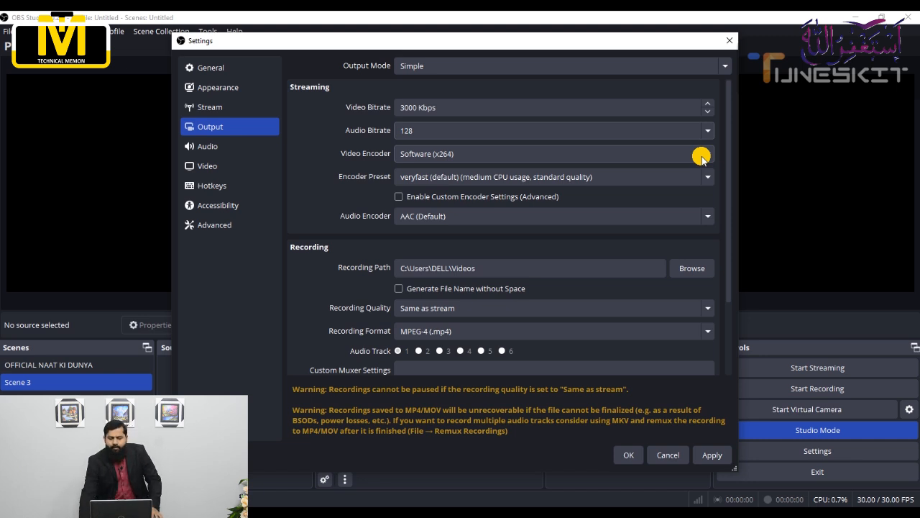
{"action": "left_click", "coordinate": [702, 155]}
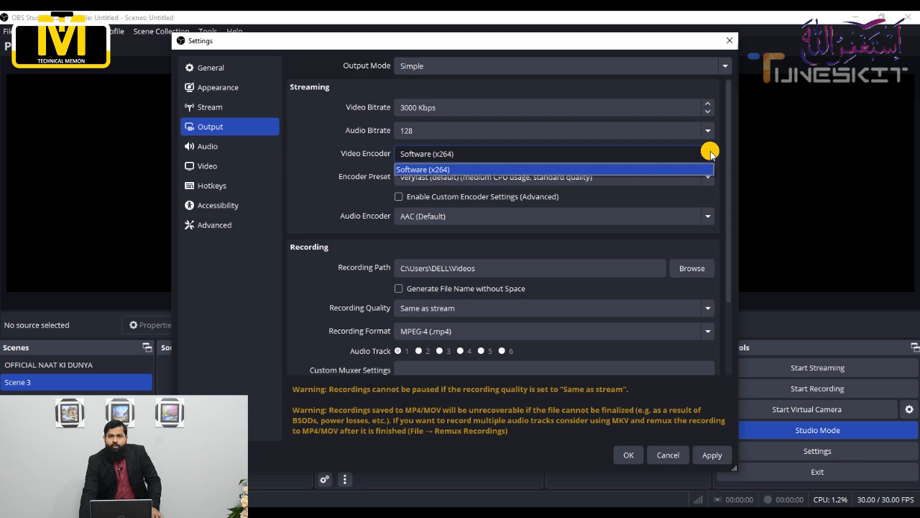
{"action": "left_click", "coordinate": [710, 153]}
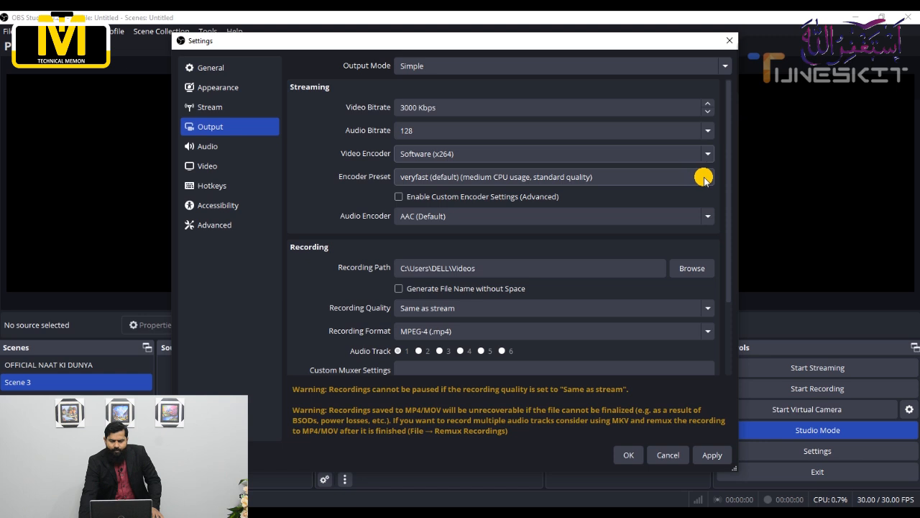
{"action": "left_click", "coordinate": [704, 178]}
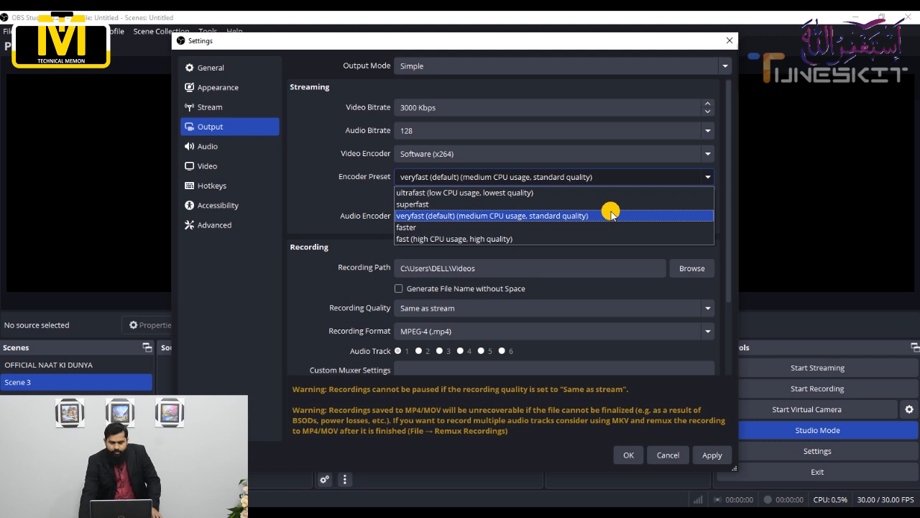
{"action": "left_click", "coordinate": [610, 215]}
{"action": "left_click", "coordinate": [617, 219]}
{"action": "left_click", "coordinate": [617, 220]}
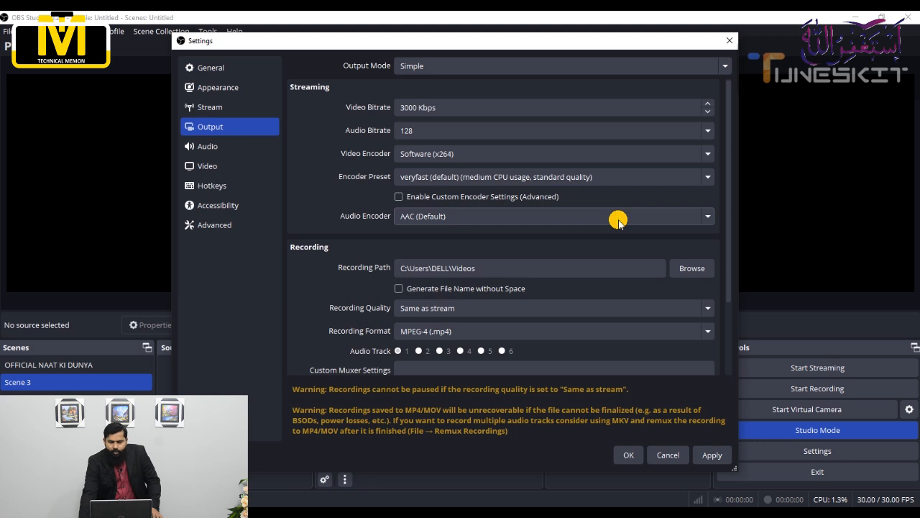
Step: Check the recording folder selection and review the available recording quality and recording format options
{"action": "left_click", "coordinate": [689, 268]}
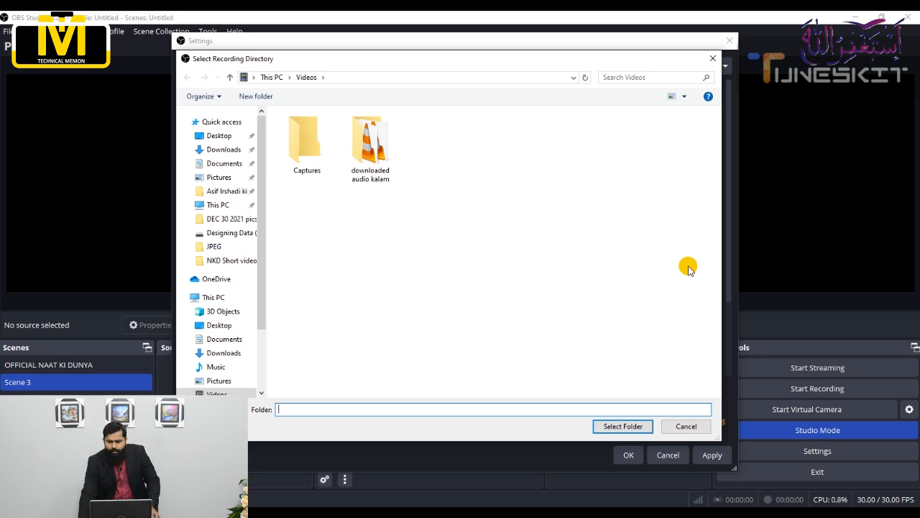
{"action": "left_click", "coordinate": [689, 425]}
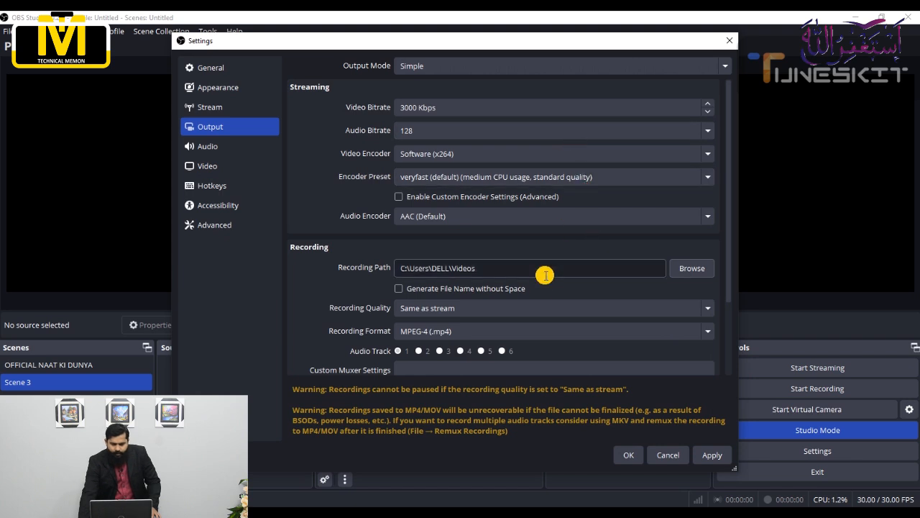
{"action": "left_click", "coordinate": [561, 305]}
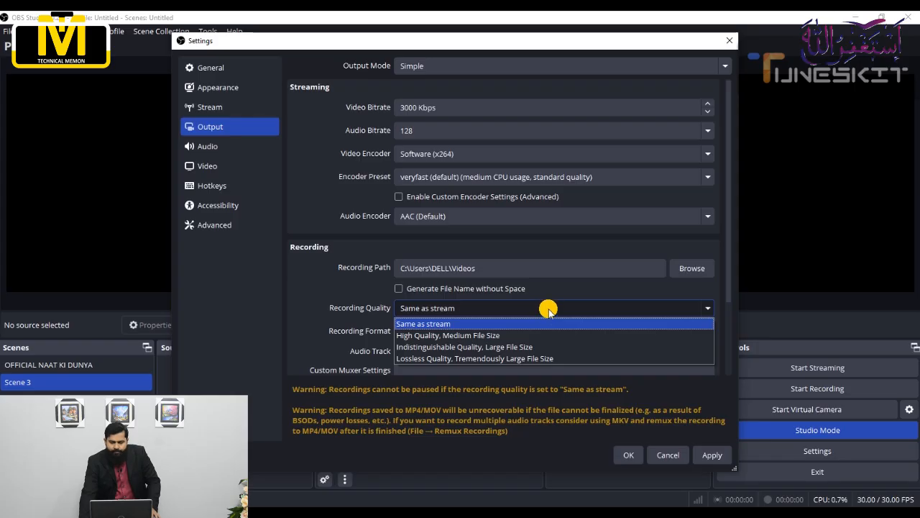
{"action": "left_click", "coordinate": [549, 309]}
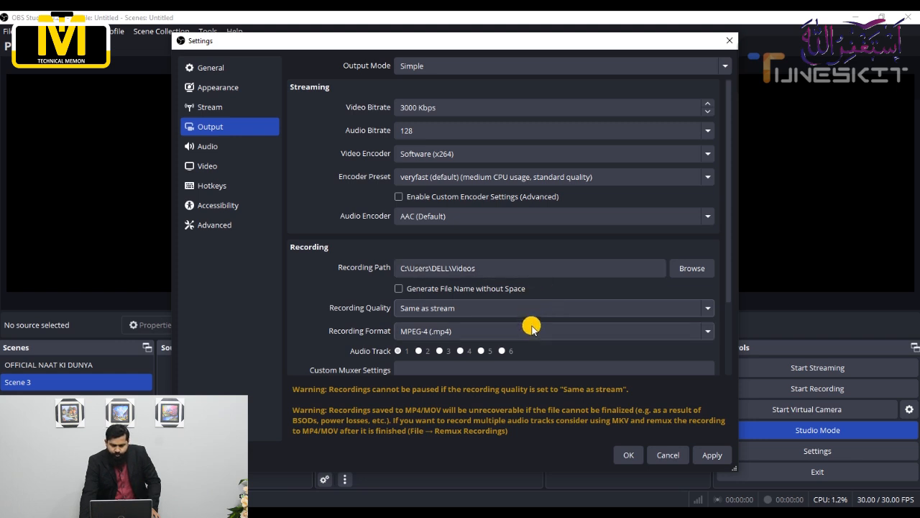
{"action": "left_click", "coordinate": [531, 327]}
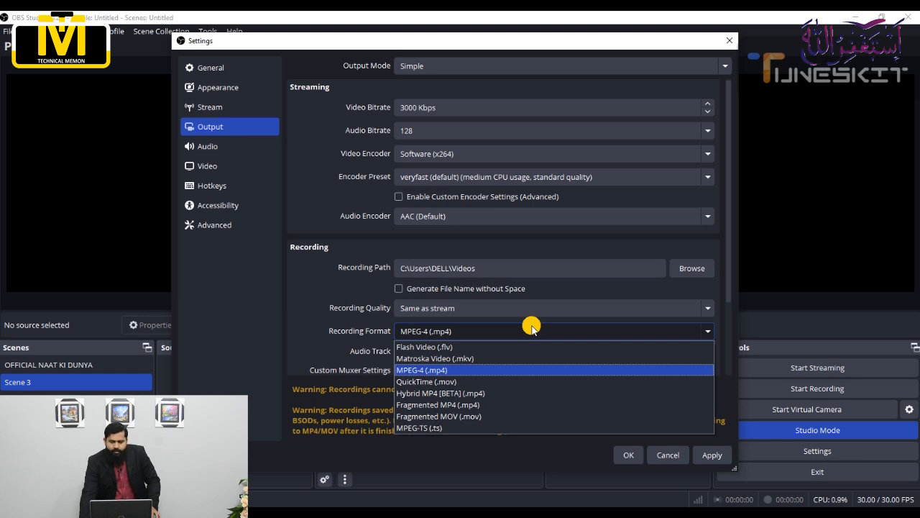
{"action": "left_click", "coordinate": [531, 327]}
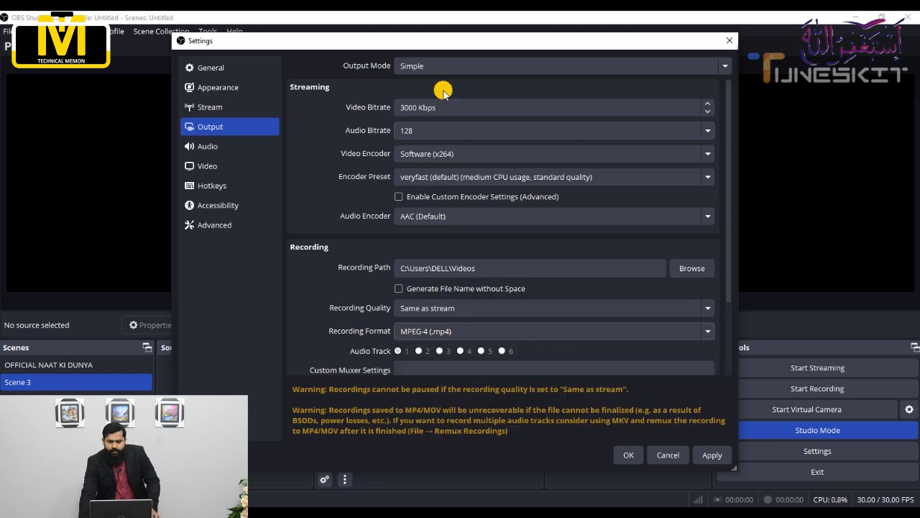
Step: Examine the available sample rates in the audio settings
{"action": "left_click", "coordinate": [263, 146]}
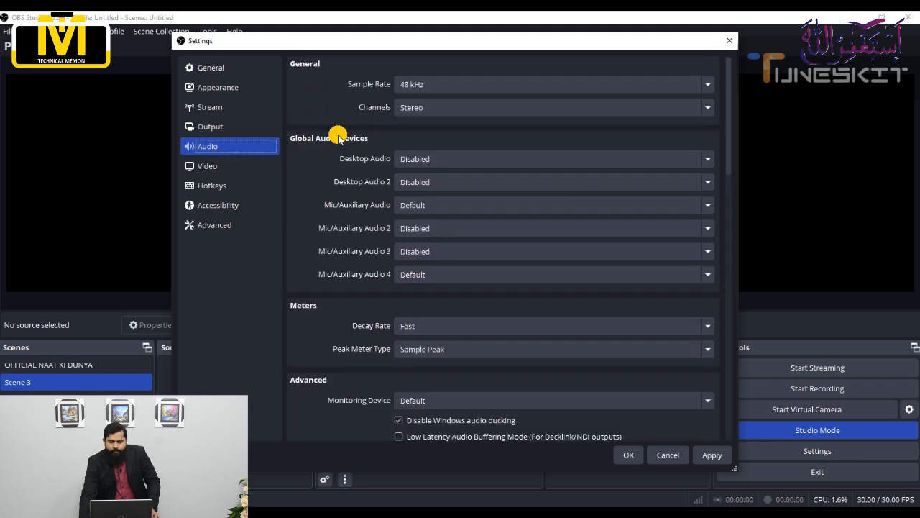
{"action": "left_click", "coordinate": [672, 85]}
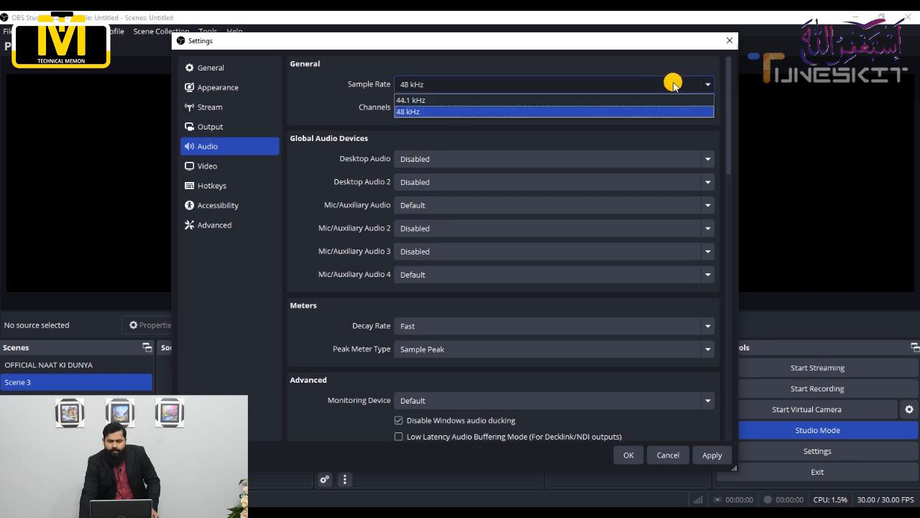
{"action": "left_click", "coordinate": [673, 84]}
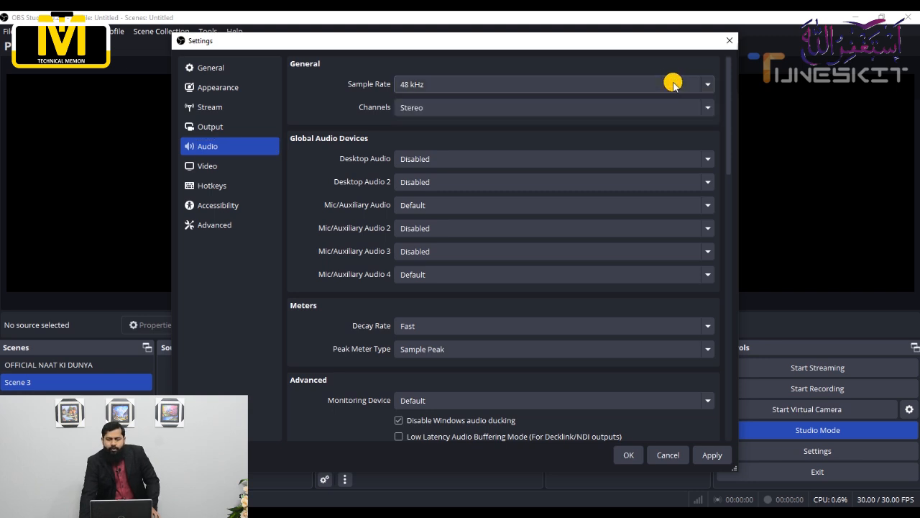
{"action": "left_click", "coordinate": [673, 85]}
{"action": "left_click", "coordinate": [672, 85]}
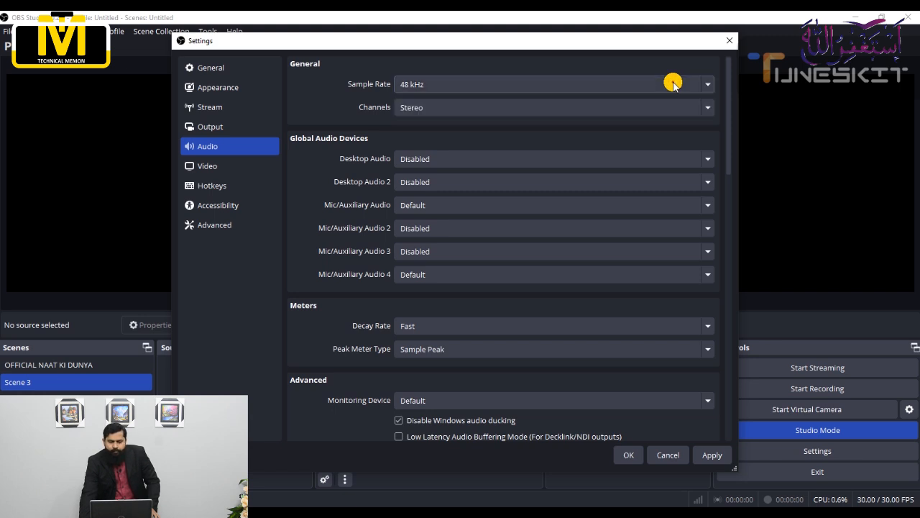
Step: Review the audio channel layouts and the device choices for the first Desktop Audio input
{"action": "left_click", "coordinate": [687, 107]}
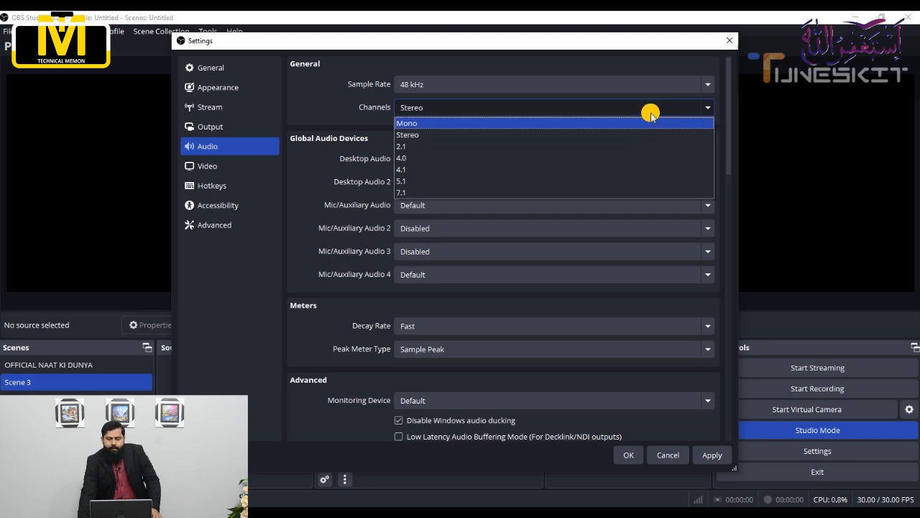
{"action": "left_click", "coordinate": [696, 109]}
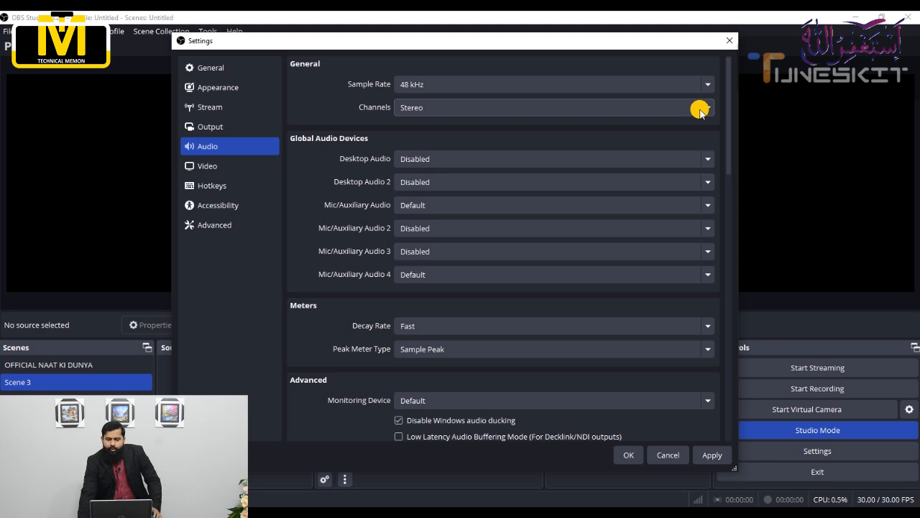
{"action": "left_click", "coordinate": [701, 109]}
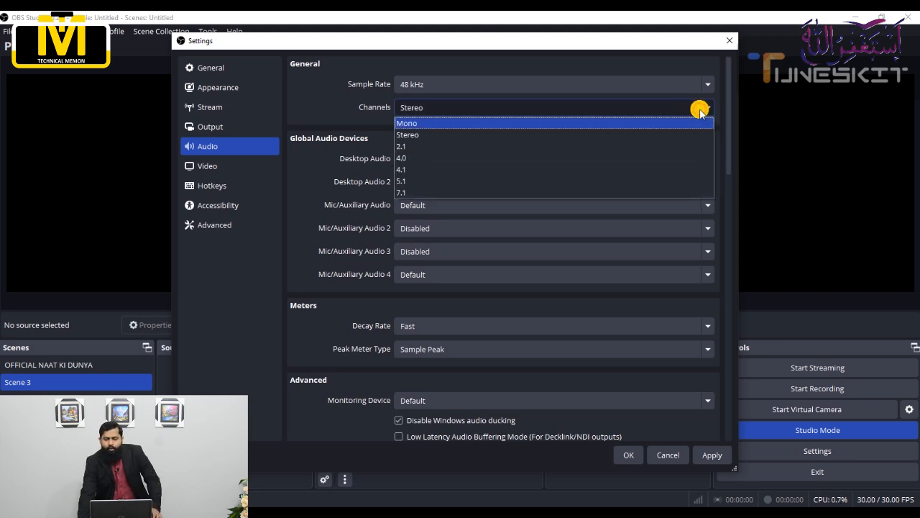
{"action": "left_click", "coordinate": [703, 107]}
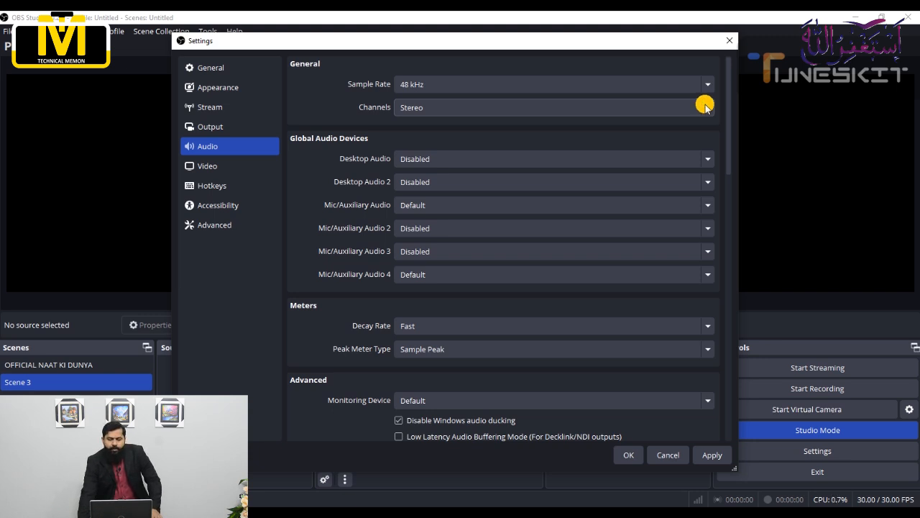
{"action": "left_click", "coordinate": [661, 158]}
{"action": "left_click", "coordinate": [660, 156]}
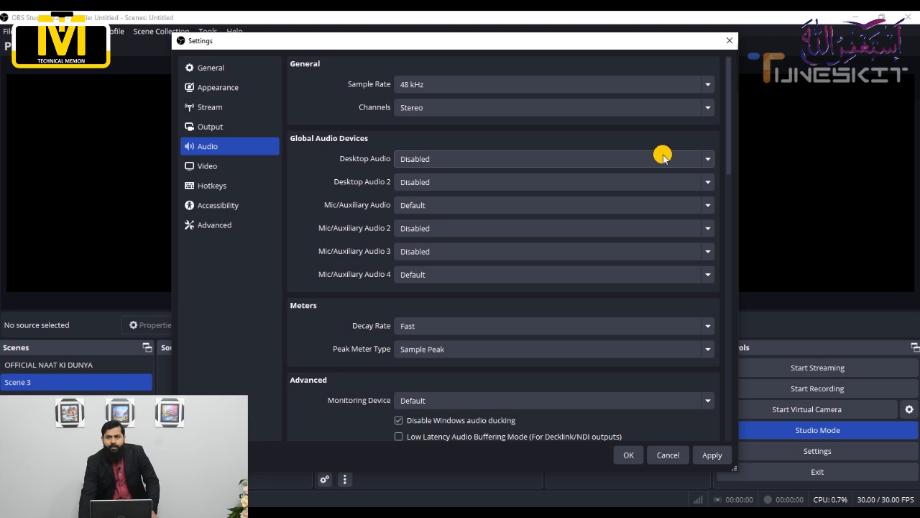
Step: Review the device choices for the Desktop Audio and Desktop Audio 2 inputs
{"action": "left_click", "coordinate": [663, 157]}
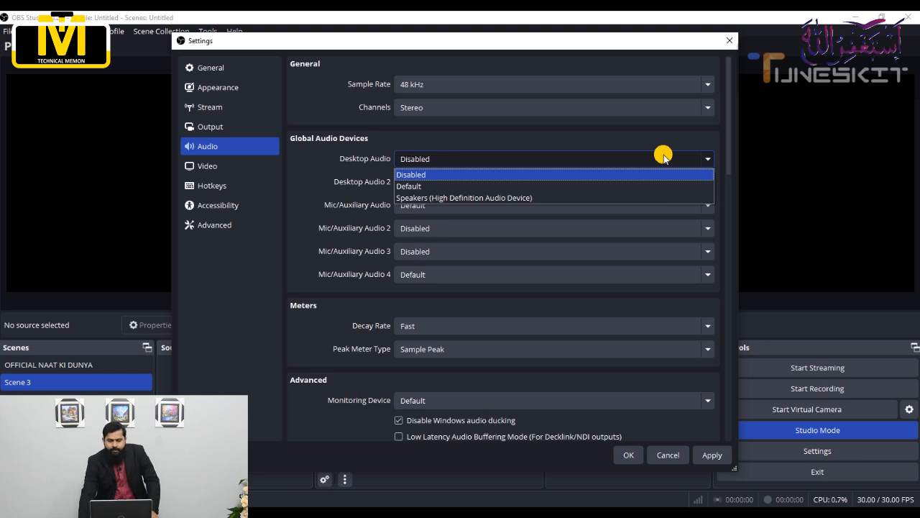
{"action": "left_click", "coordinate": [663, 158]}
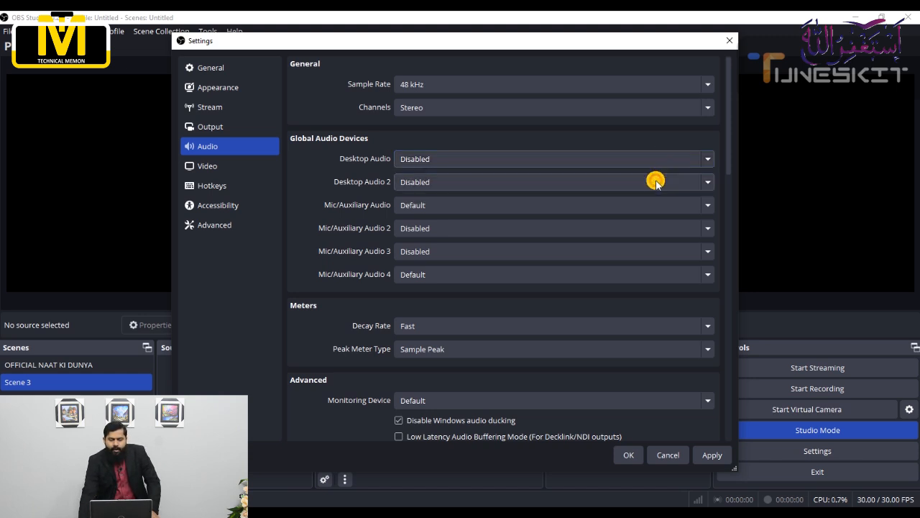
{"action": "left_click", "coordinate": [656, 183]}
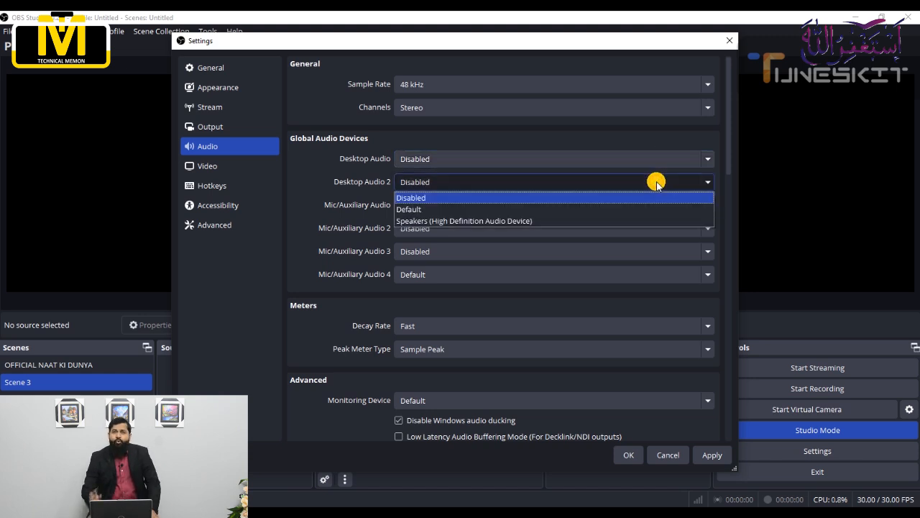
{"action": "left_click", "coordinate": [656, 183]}
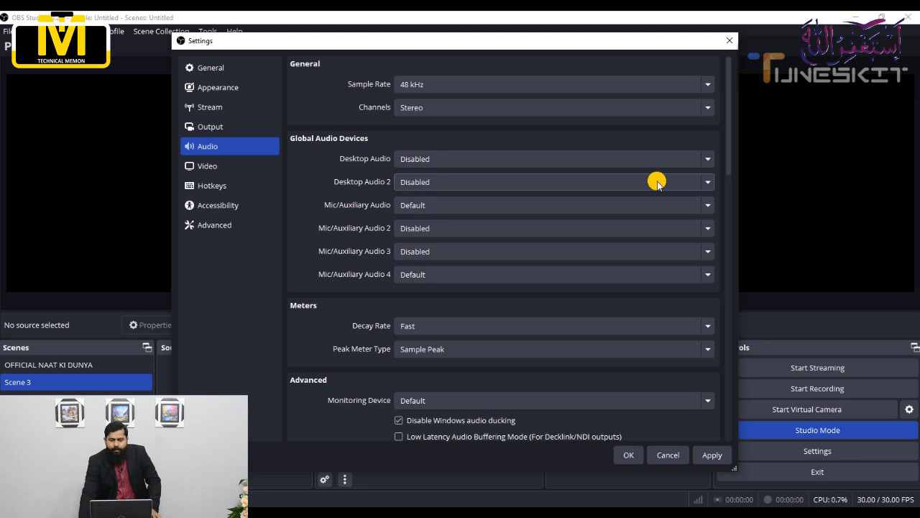
Step: Review the device choices for the four Mic/Auxiliary Audio inputs, choosing Default for the first one
{"action": "left_click", "coordinate": [650, 205]}
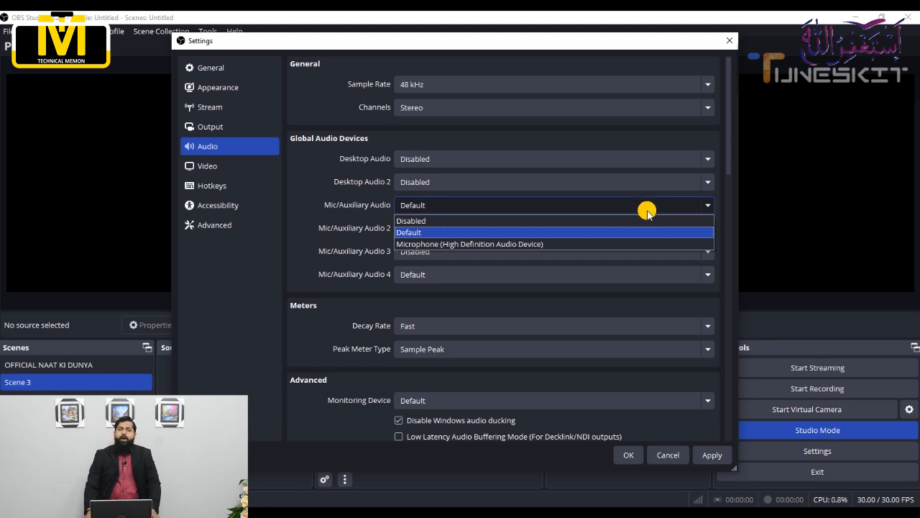
{"action": "left_click", "coordinate": [612, 231]}
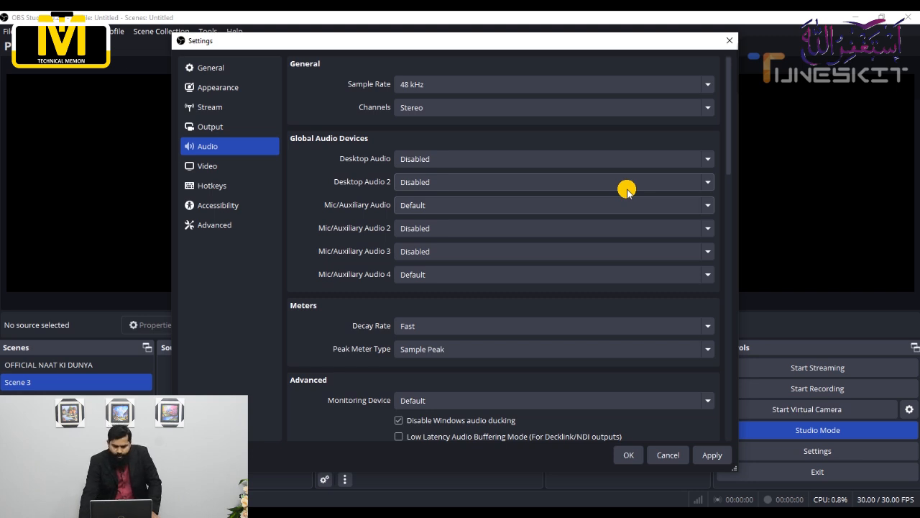
{"action": "left_click", "coordinate": [585, 226]}
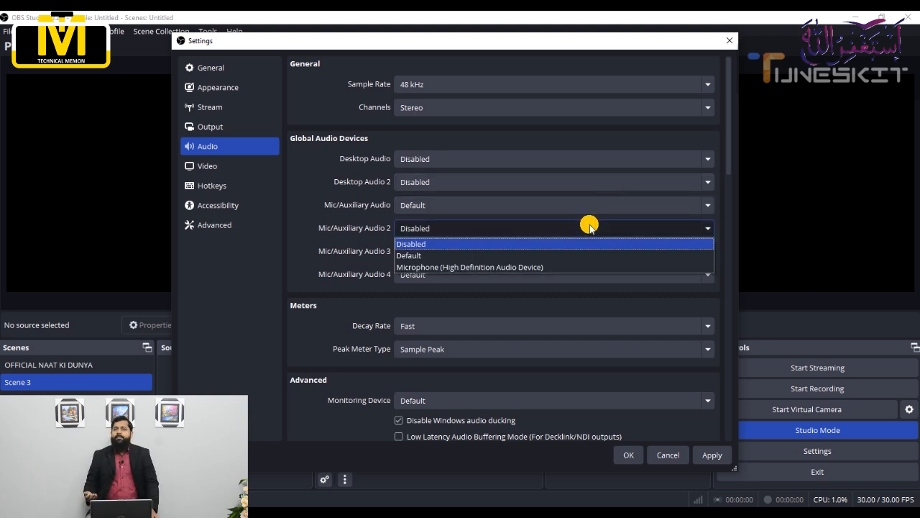
{"action": "left_click", "coordinate": [588, 225]}
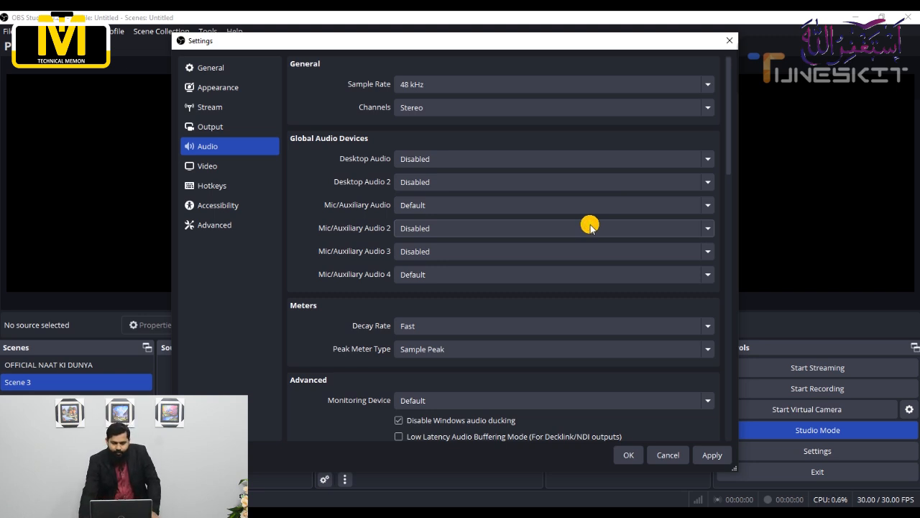
{"action": "left_click", "coordinate": [588, 262]}
{"action": "left_click", "coordinate": [588, 258]}
{"action": "left_click", "coordinate": [585, 279]}
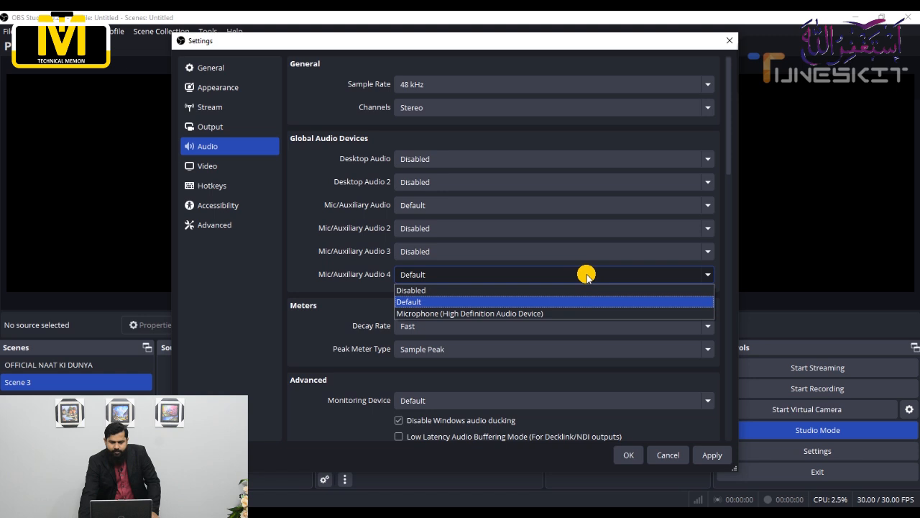
{"action": "left_click", "coordinate": [587, 275]}
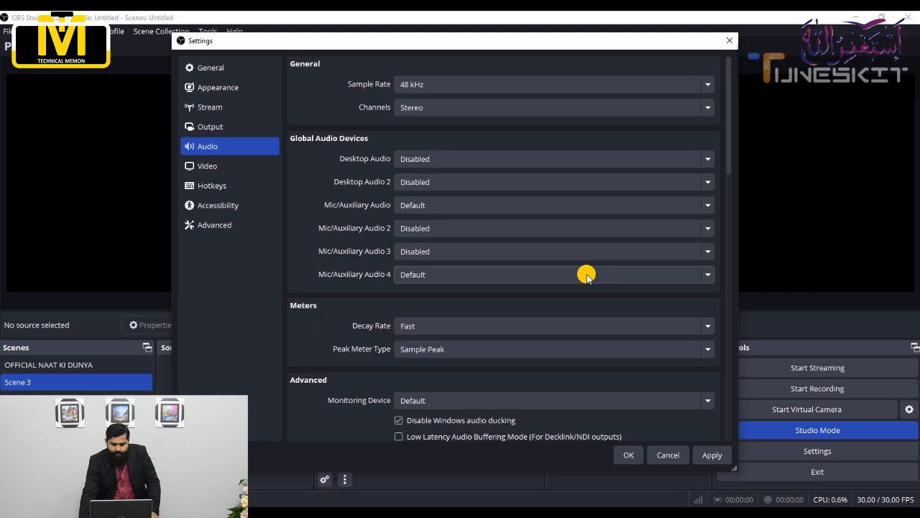
Step: Examine the meter decay rate, peak meter type and monitoring device options in the audio settings
{"action": "left_click", "coordinate": [591, 327]}
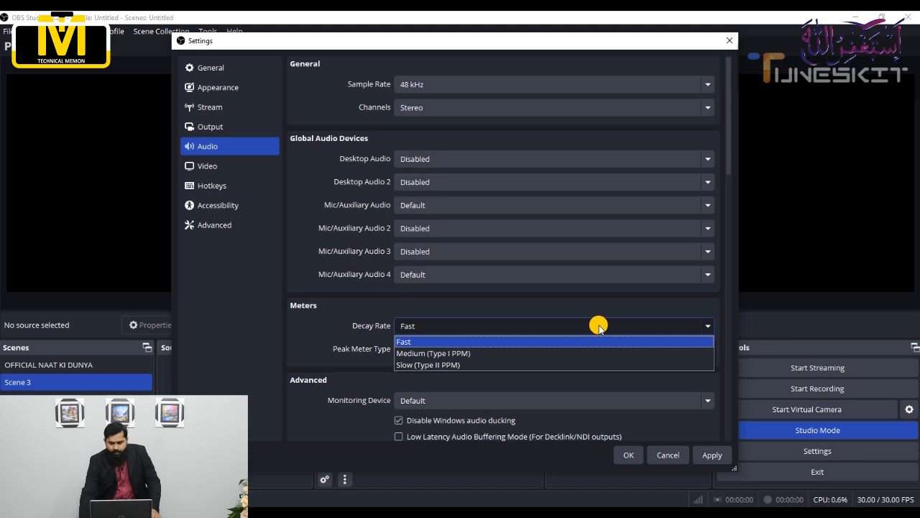
{"action": "left_click", "coordinate": [599, 325]}
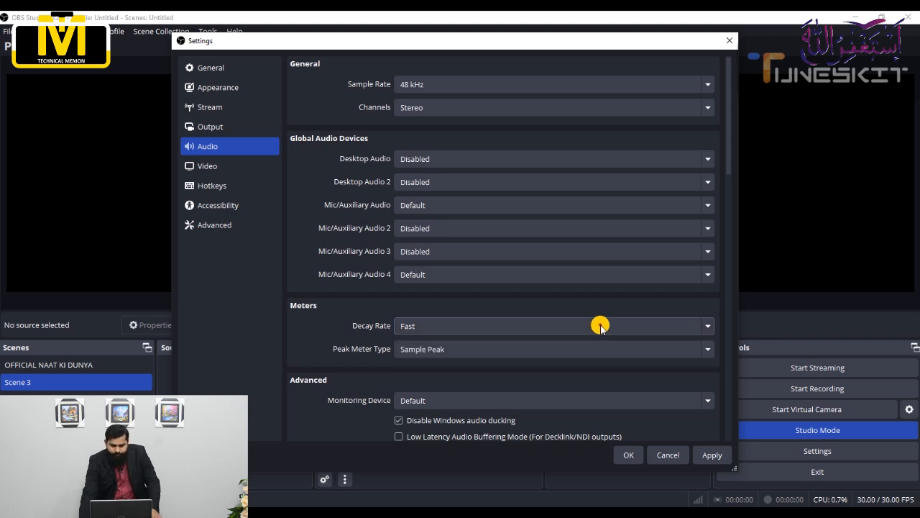
{"action": "left_click", "coordinate": [598, 347]}
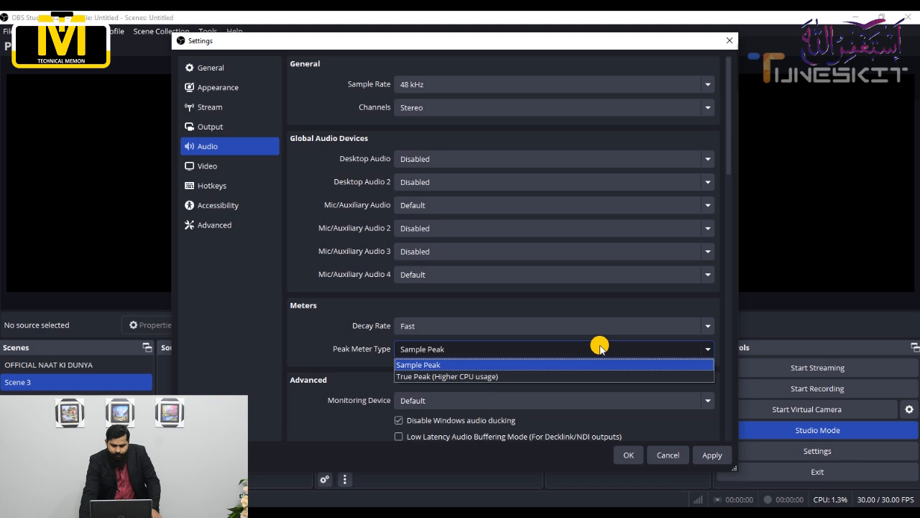
{"action": "left_click", "coordinate": [599, 347]}
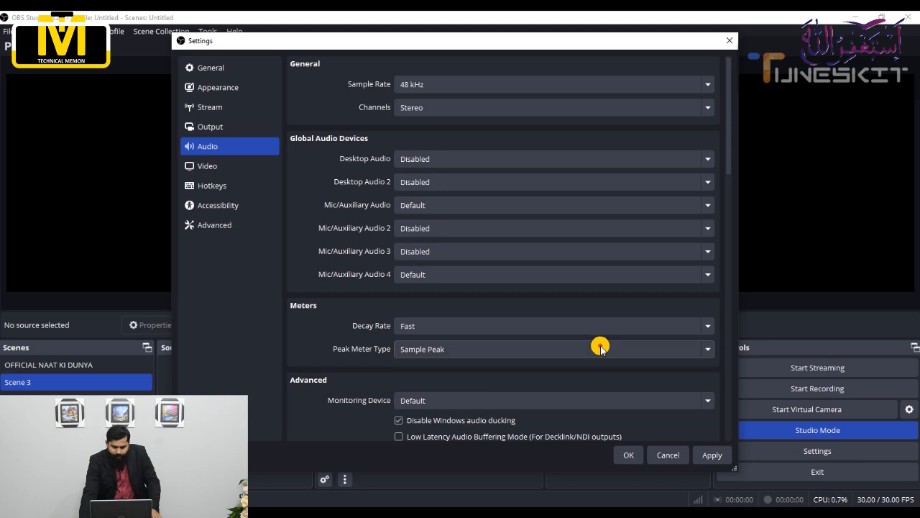
{"action": "left_click", "coordinate": [576, 401]}
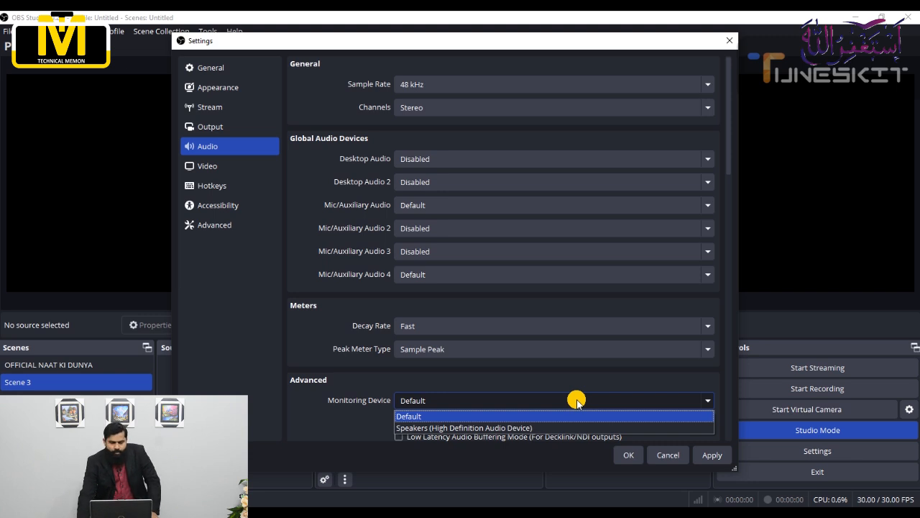
{"action": "left_click", "coordinate": [576, 400]}
Step: Review the base canvas resolutions in the video settings and choose 1280x720 as the output resolution
{"action": "left_click", "coordinate": [214, 167]}
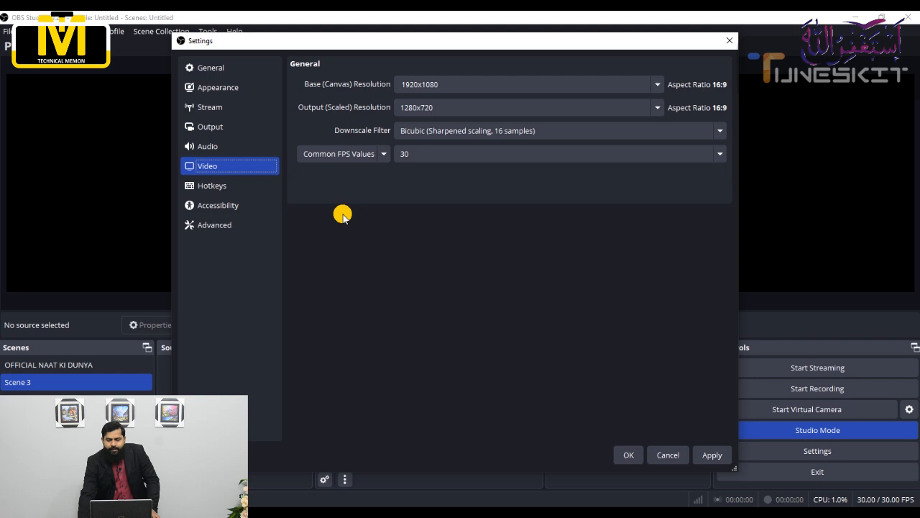
{"action": "left_click", "coordinate": [653, 86]}
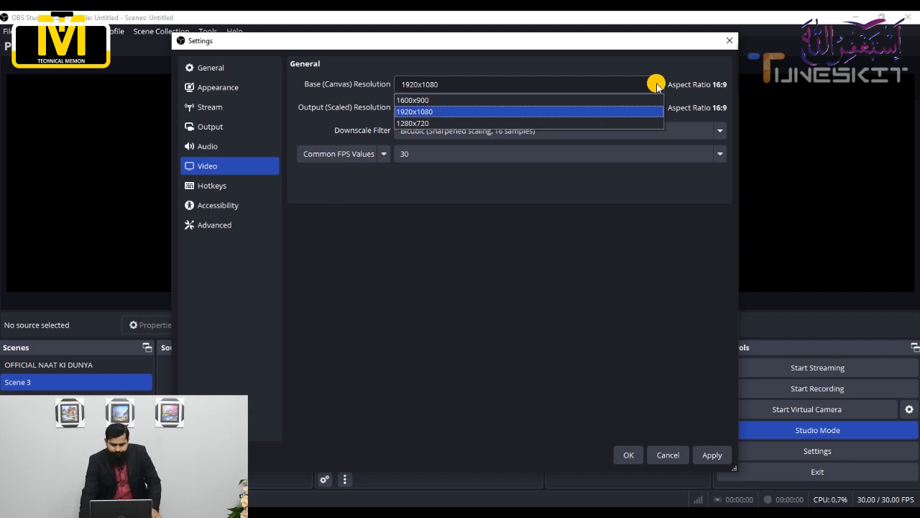
{"action": "left_click", "coordinate": [656, 85]}
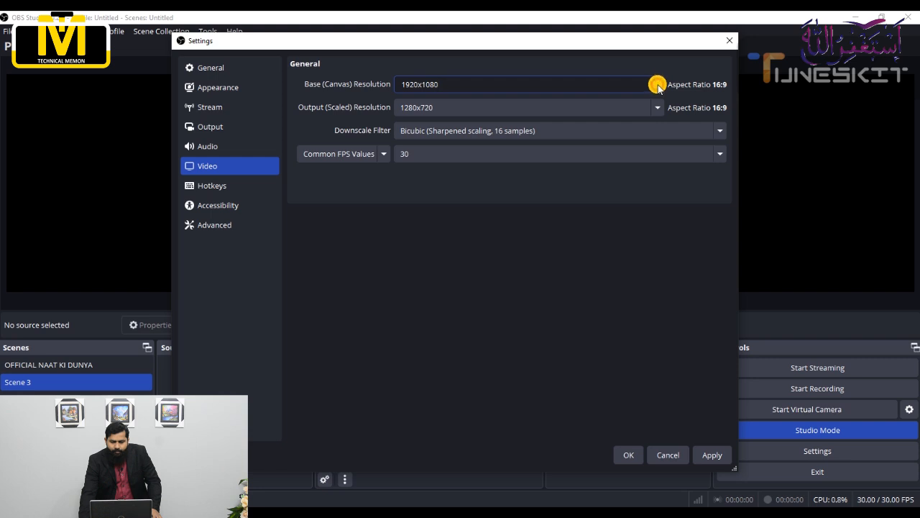
{"action": "left_click", "coordinate": [654, 115]}
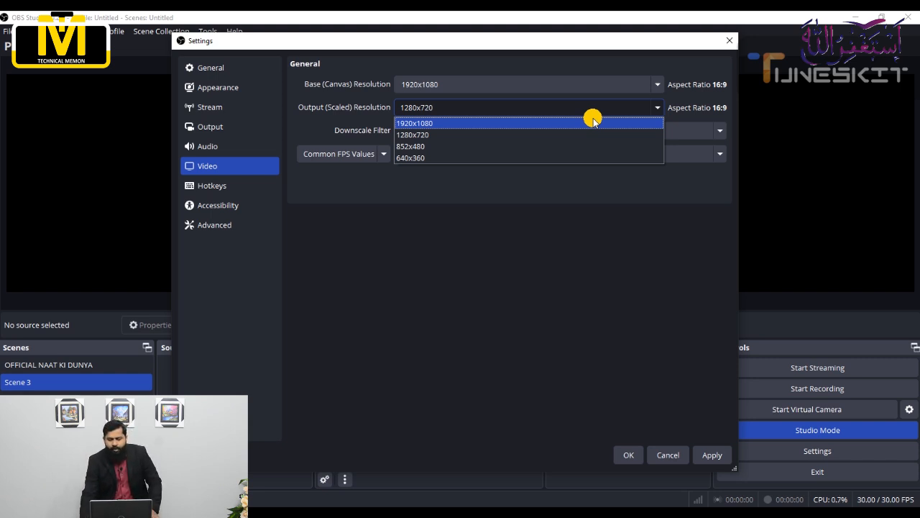
{"action": "left_click", "coordinate": [575, 133]}
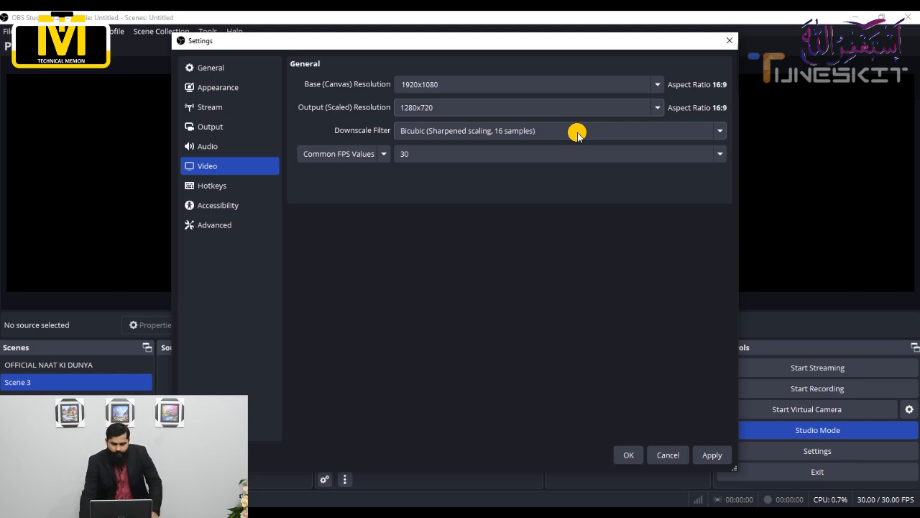
Step: Examine the available downscale filters and common FPS values in the video settings
{"action": "left_click", "coordinate": [577, 133]}
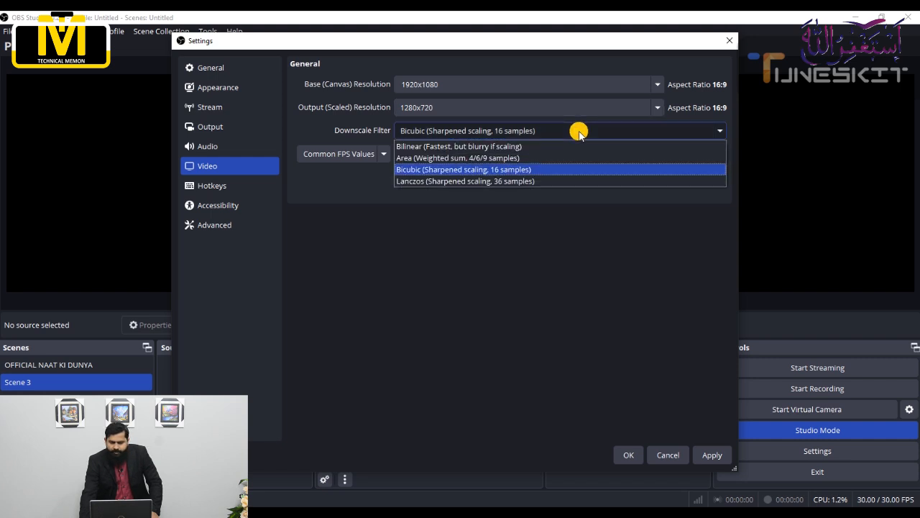
{"action": "left_click", "coordinate": [577, 132]}
{"action": "left_click", "coordinate": [574, 152]}
{"action": "left_click", "coordinate": [574, 152]}
{"action": "left_click", "coordinate": [574, 152]}
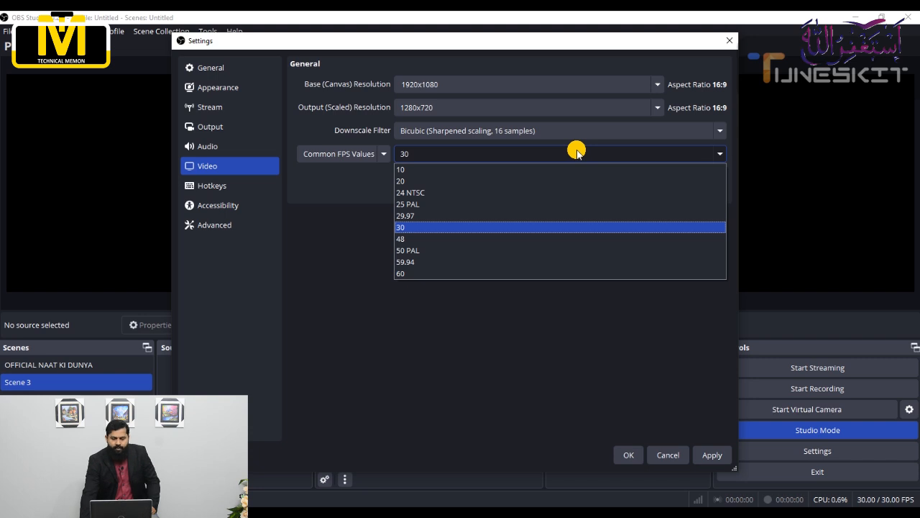
{"action": "left_click", "coordinate": [577, 153]}
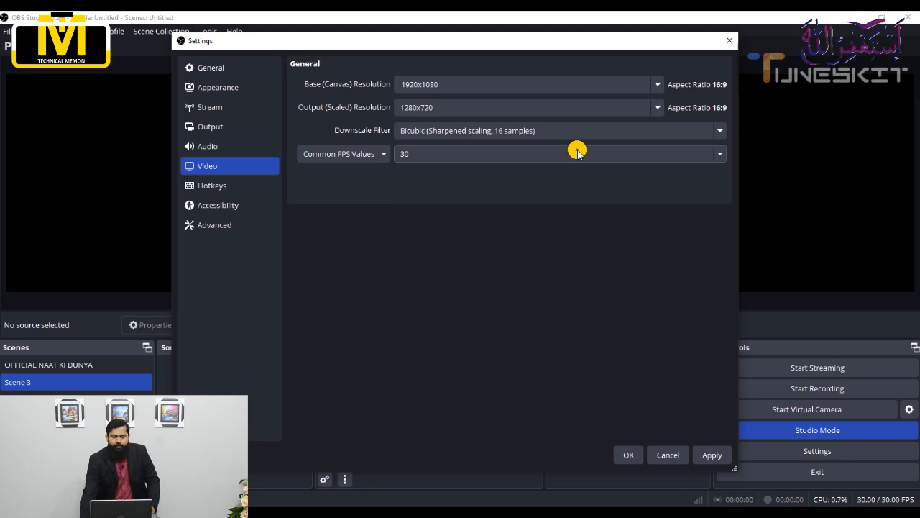
Step: Check the Start Recording shortcut in the hotkey settings, apply the settings and close the settings window
{"action": "left_click", "coordinate": [245, 186]}
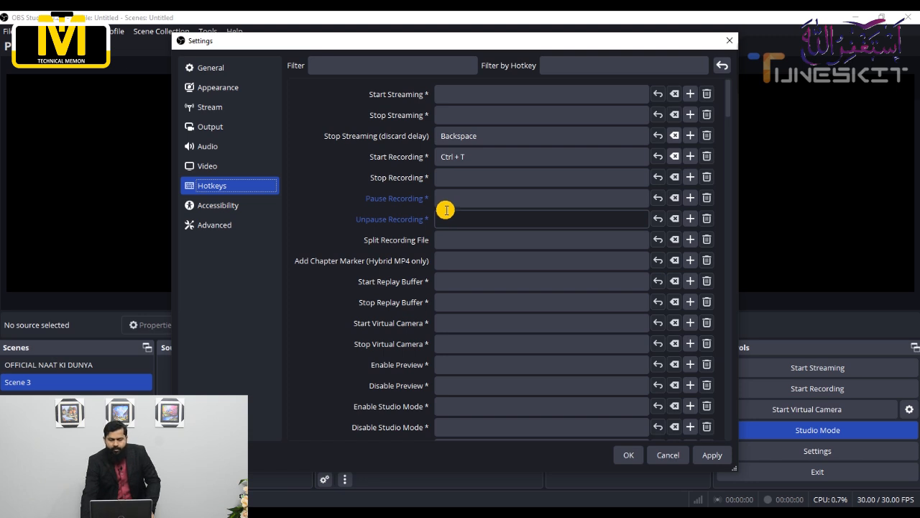
{"action": "left_click", "coordinate": [542, 155]}
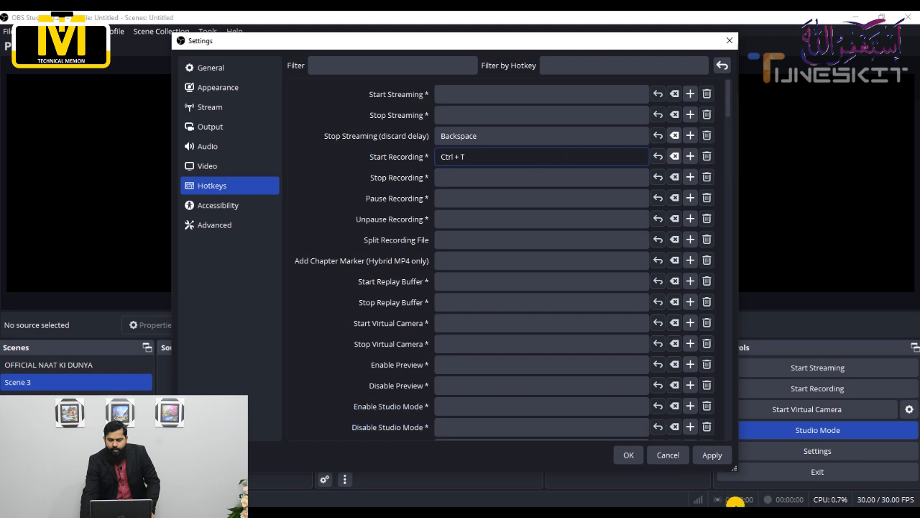
{"action": "left_click", "coordinate": [712, 455]}
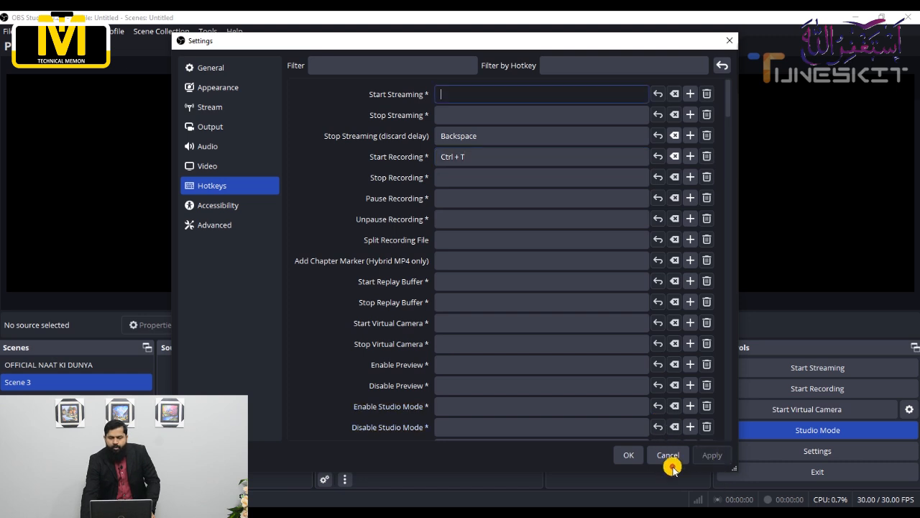
{"action": "left_click", "coordinate": [622, 454]}
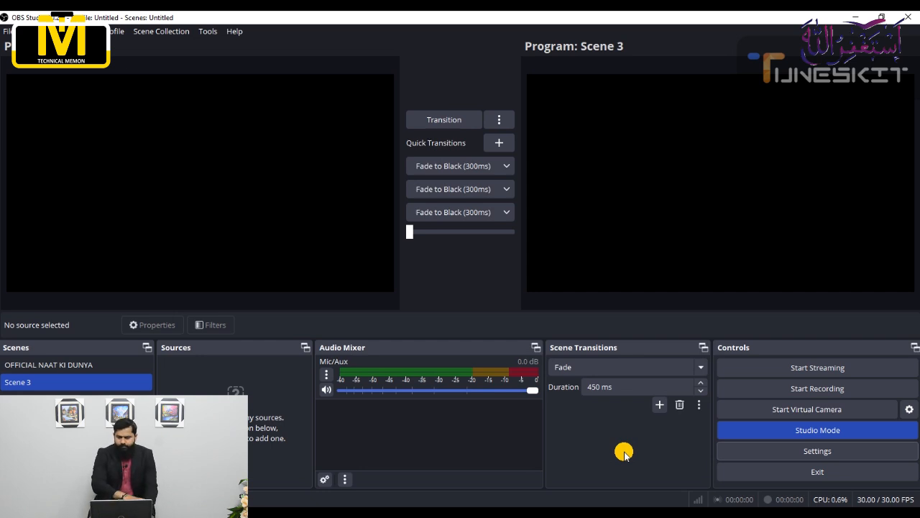
Step: Start a short test recording with the recording hotkey and stop it
{"action": "key", "text": "F9"}
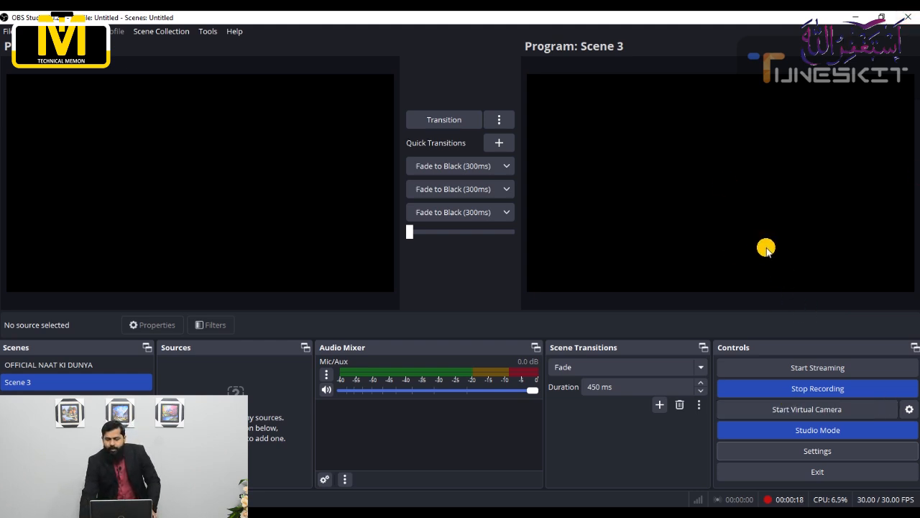
{"action": "left_click", "coordinate": [846, 389]}
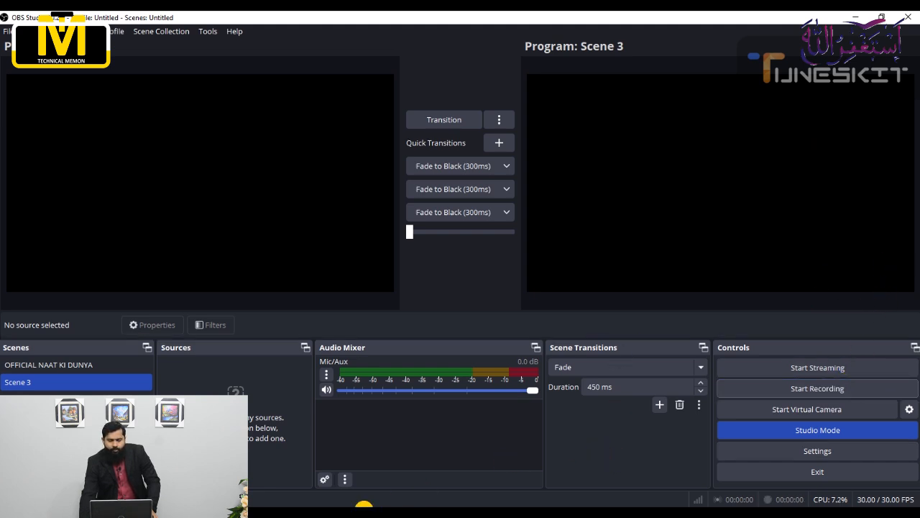
{"action": "left_click", "coordinate": [293, 501]}
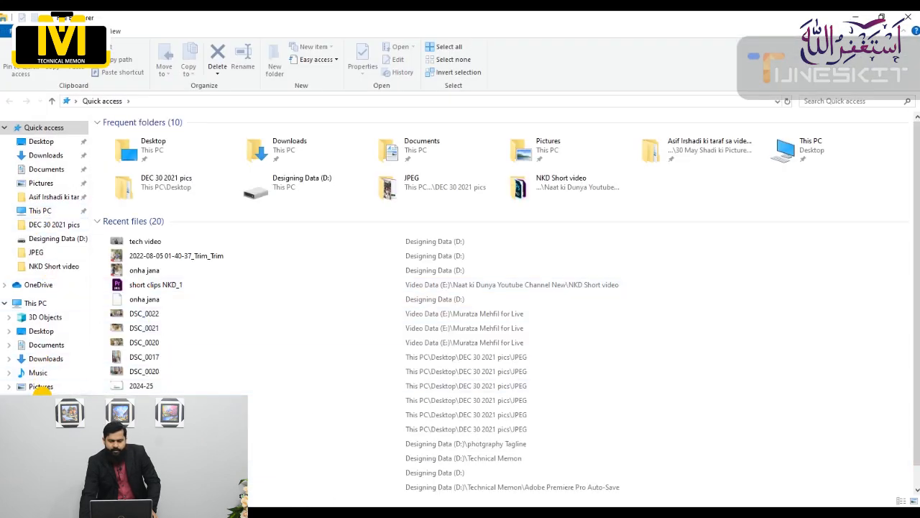
{"action": "left_click", "coordinate": [41, 387]}
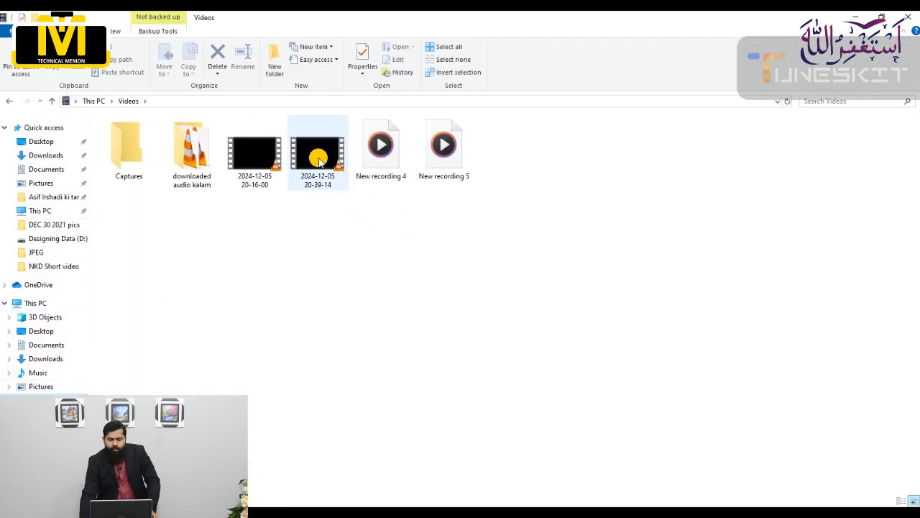
{"action": "double_click", "coordinate": [267, 155]}
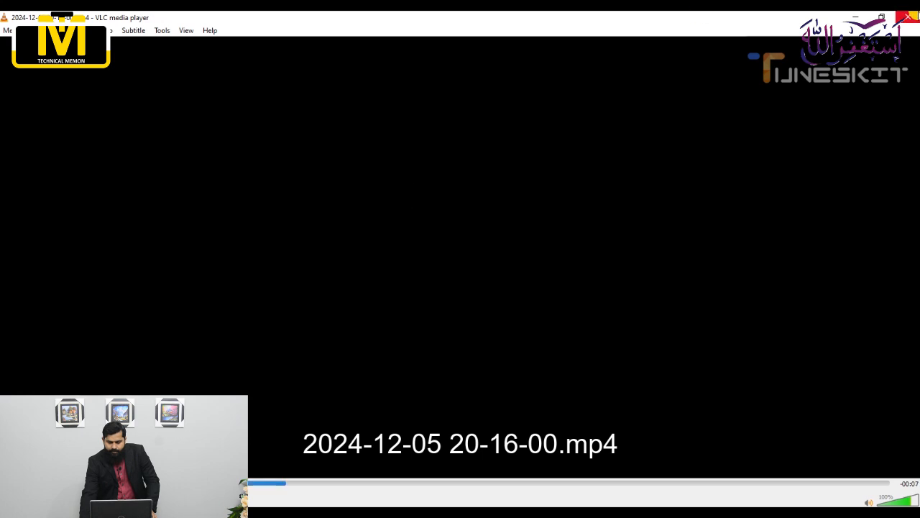
{"action": "left_click", "coordinate": [914, 15]}
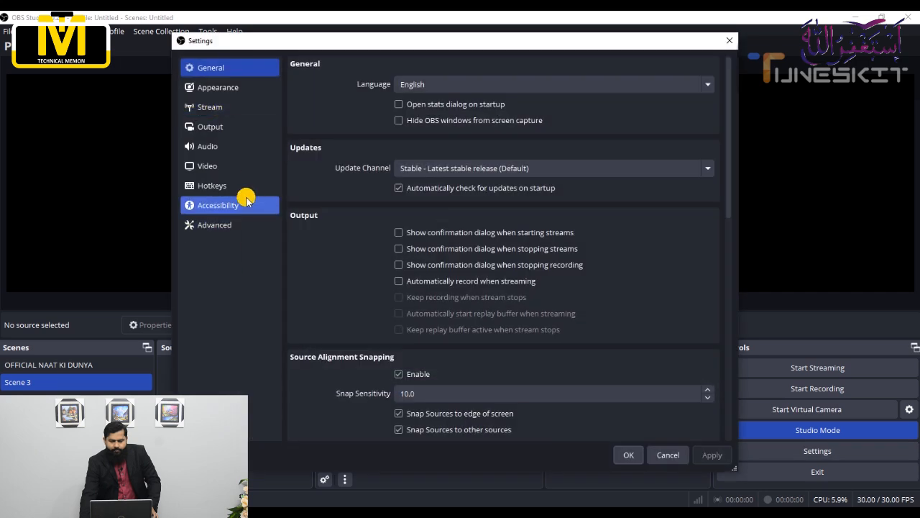
Step: Review the hotkeys, accessibility and advanced settings pages and close the settings with confirmation
{"action": "left_click", "coordinate": [242, 204]}
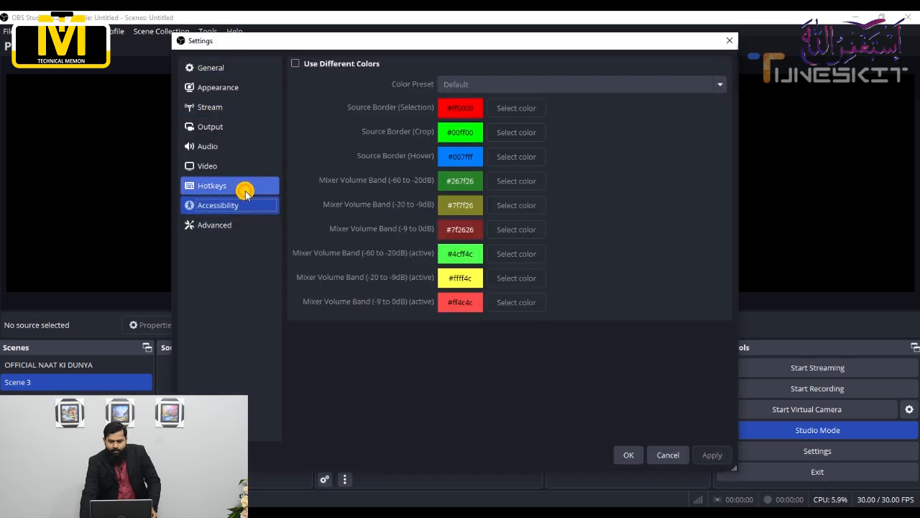
{"action": "left_click", "coordinate": [245, 191]}
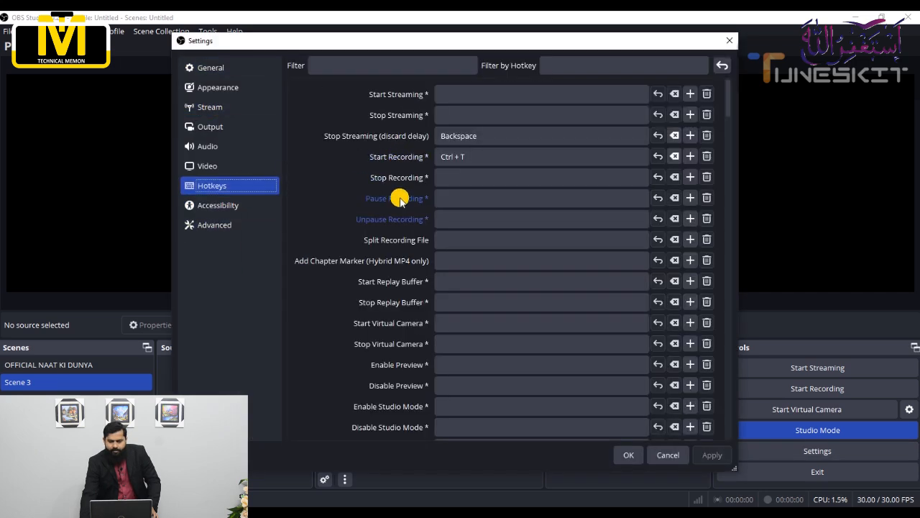
{"action": "left_click_drag", "start_coordinate": [729, 97], "coordinate": [718, 226]}
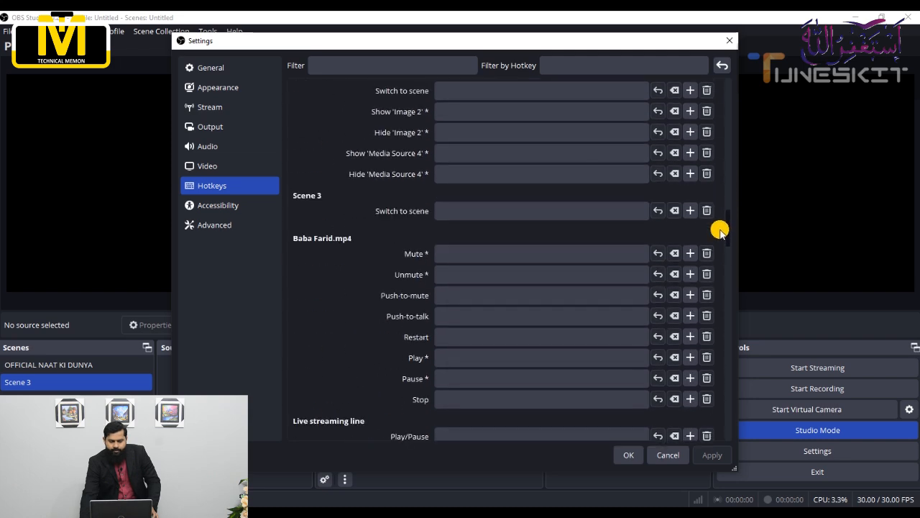
{"action": "left_click", "coordinate": [271, 207]}
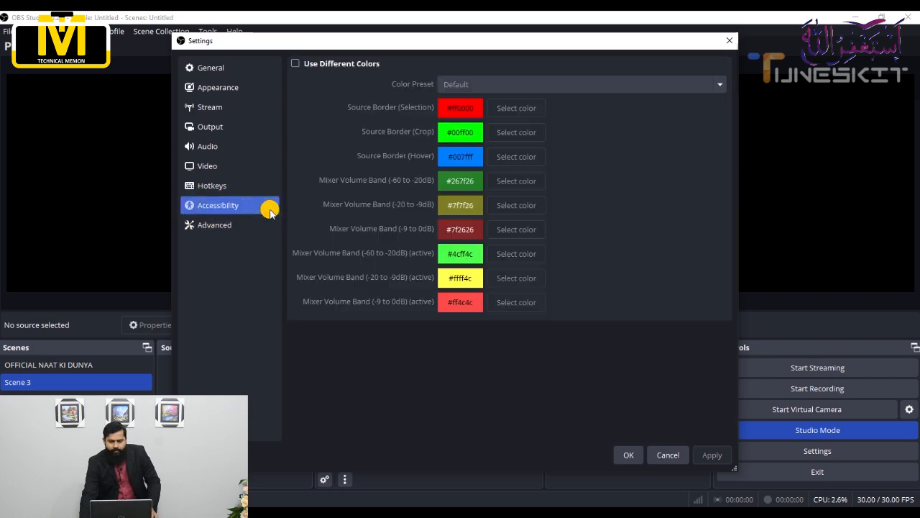
{"action": "left_click", "coordinate": [237, 227]}
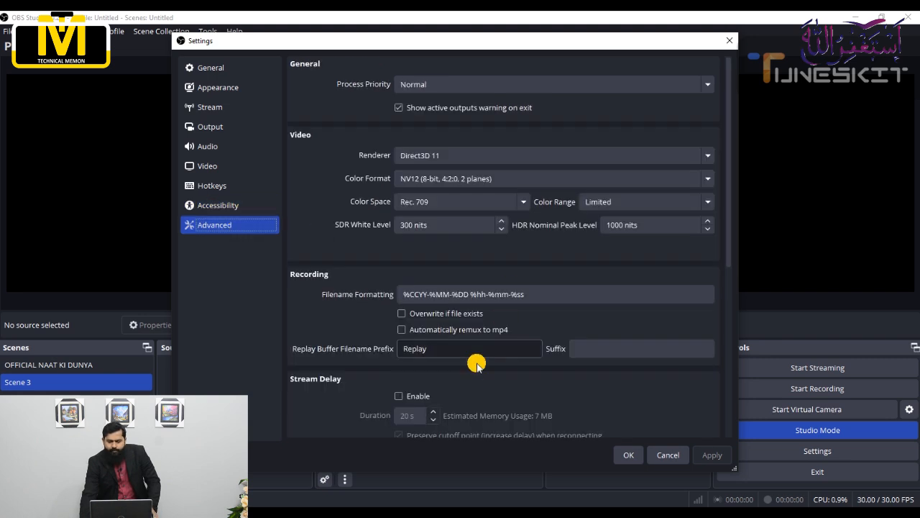
{"action": "left_click", "coordinate": [630, 455]}
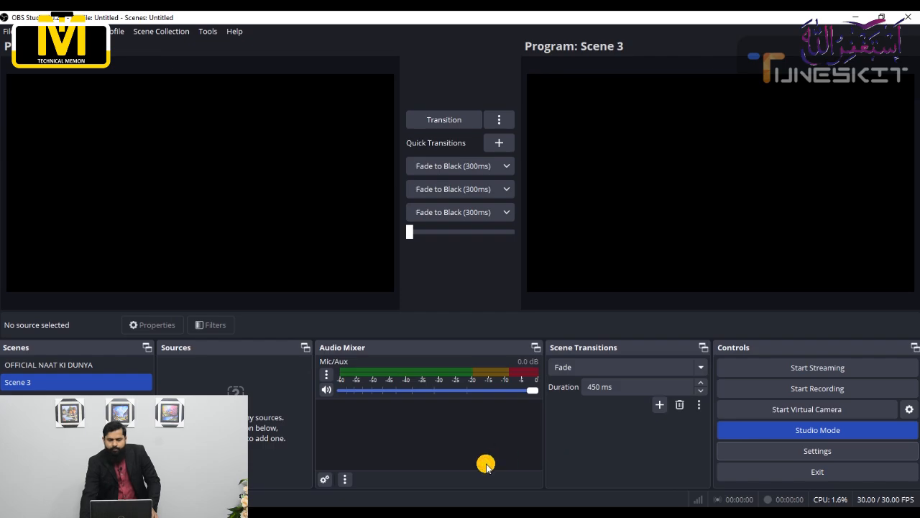